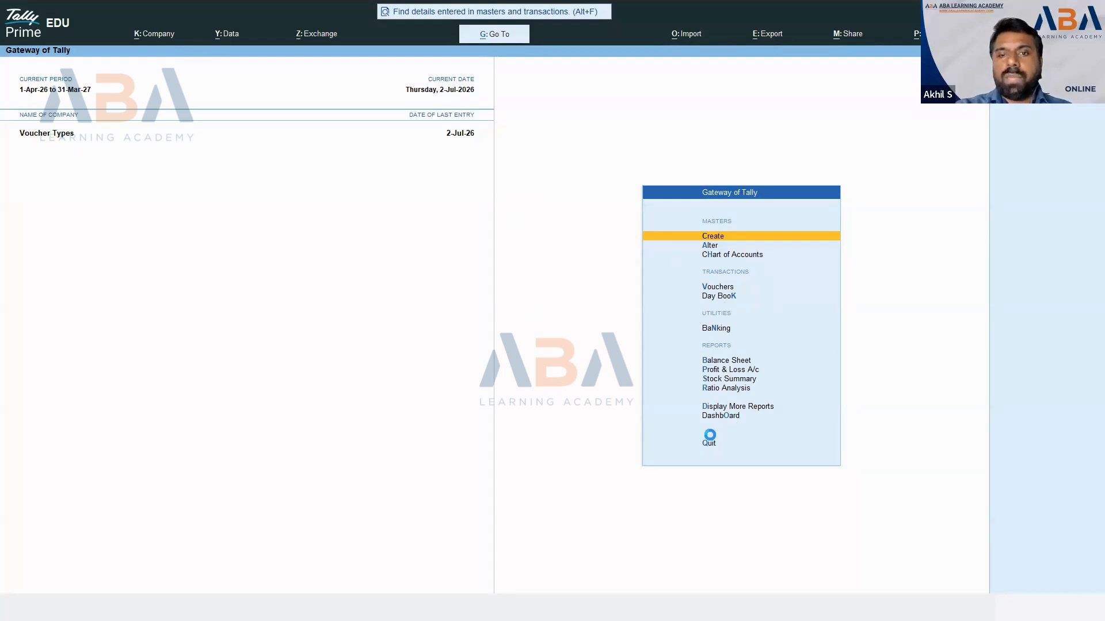
# - Begin Payment voucher No. 2 with Rent Exp as the debit ledger for 15,000
pyautogui.press('v')
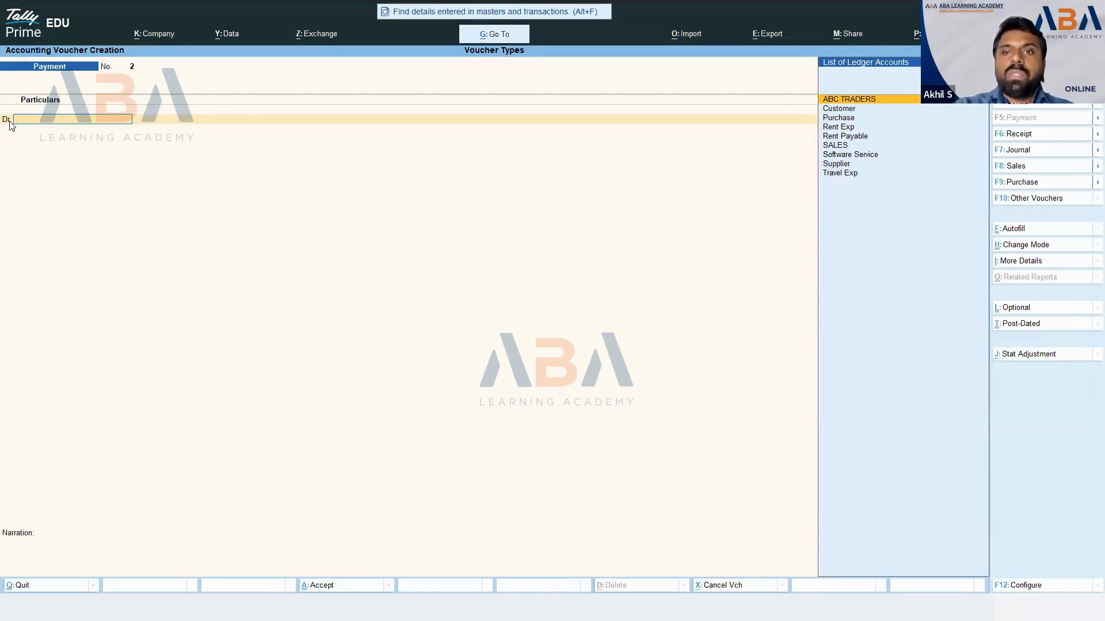
pyautogui.write('Re')
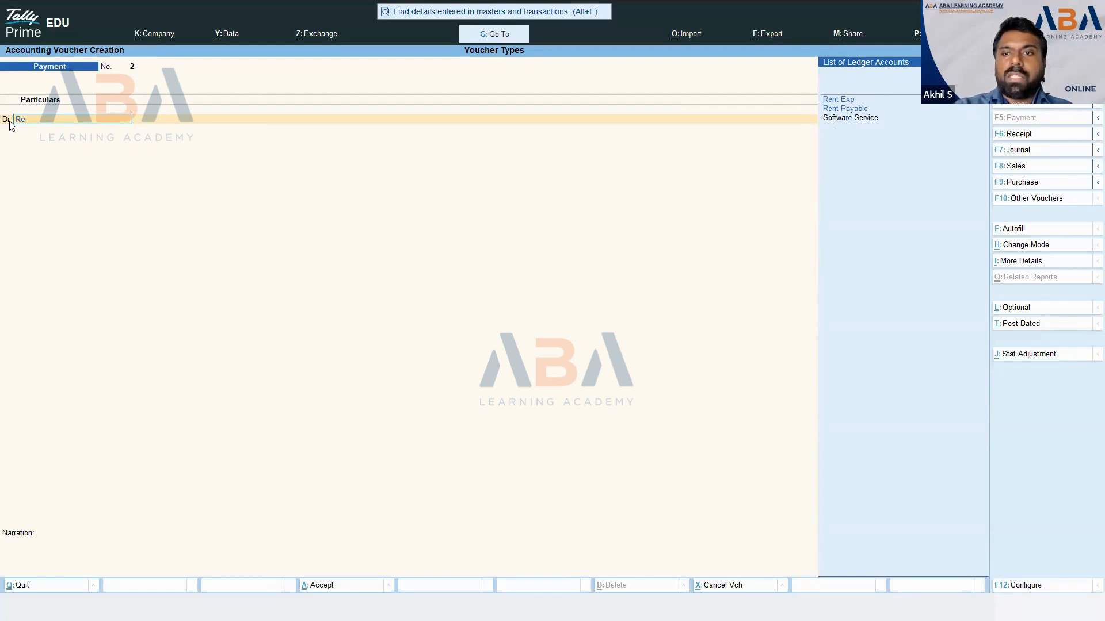
pyautogui.write('n')
pyautogui.press('Return')
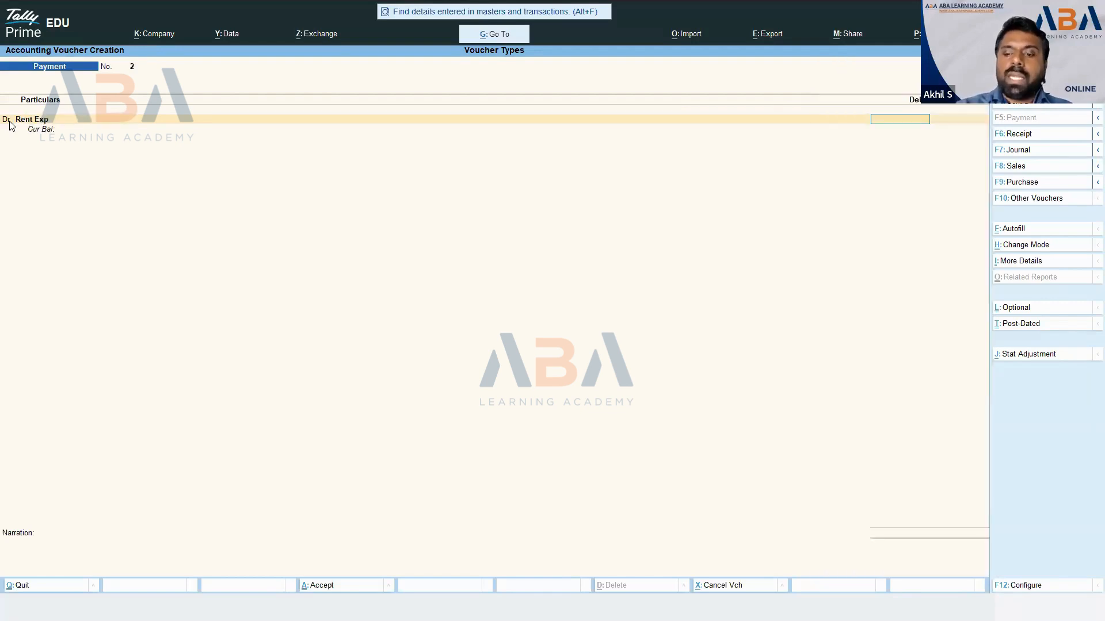
pyautogui.write('15,000')
pyautogui.press('Return')
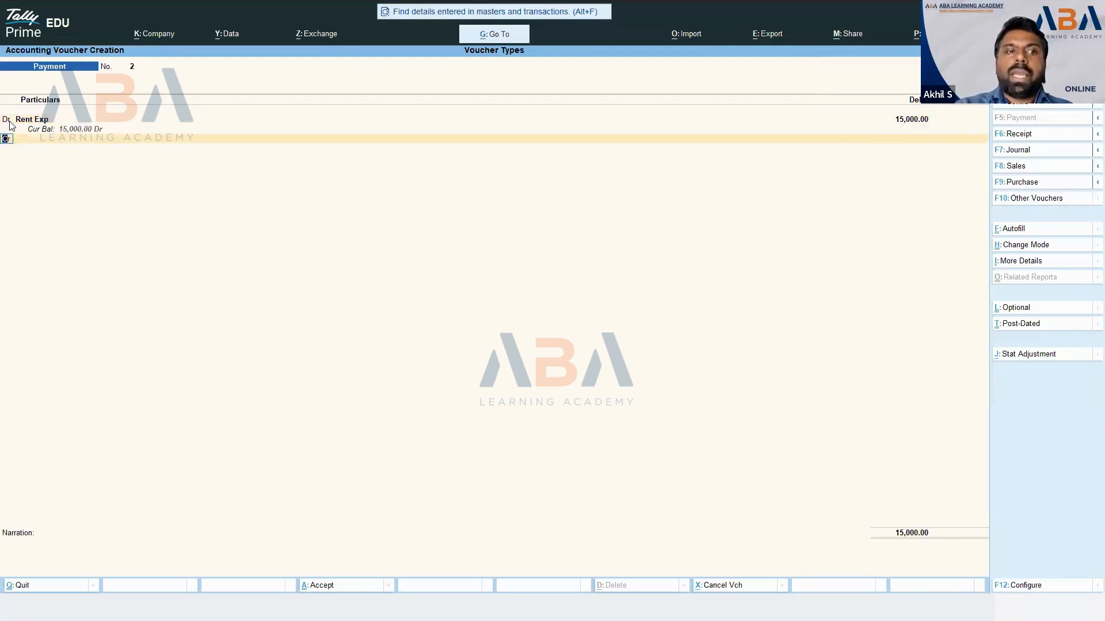
pyautogui.press('Return')
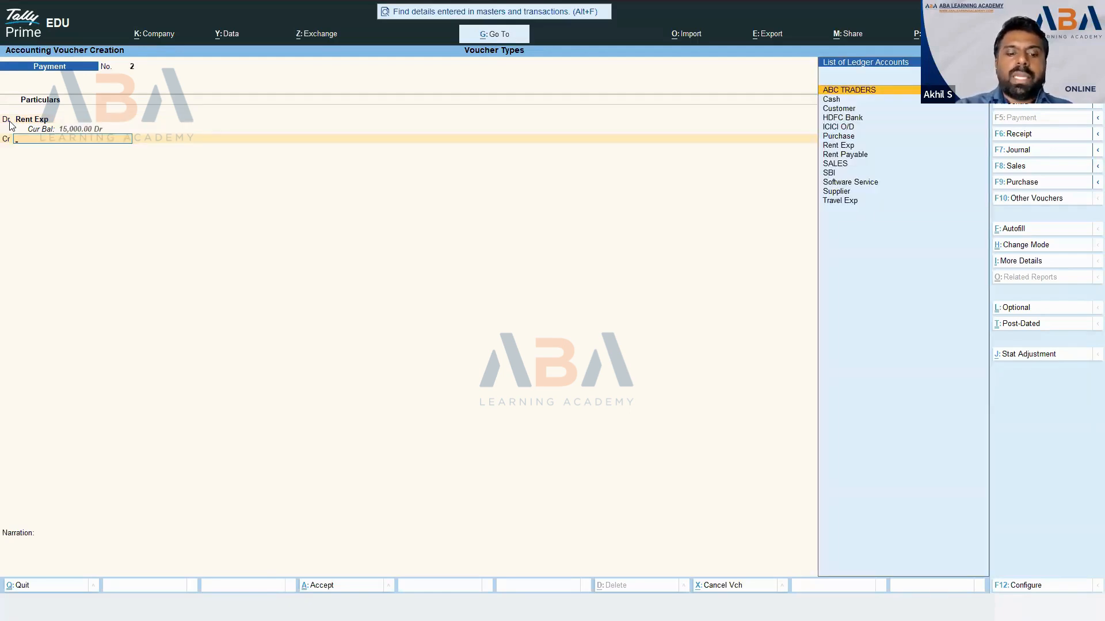
# - Select SBI as the credit ledger for 15,000, checking the scenario slide for the bank
pyautogui.write('Ba')
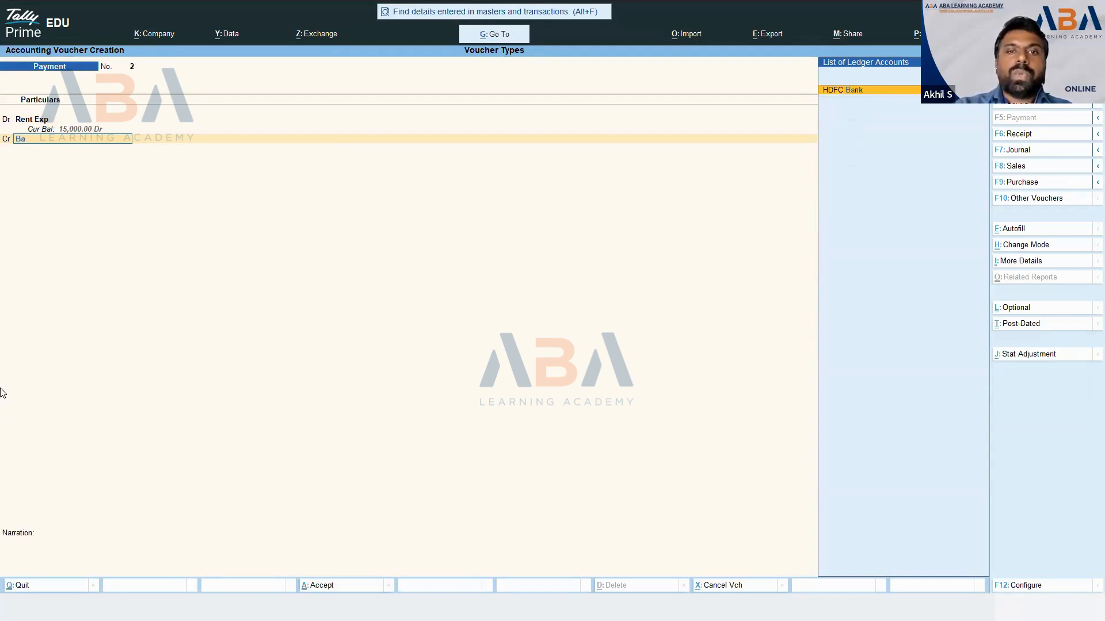
pyautogui.hotkey('alt', 'Tab')
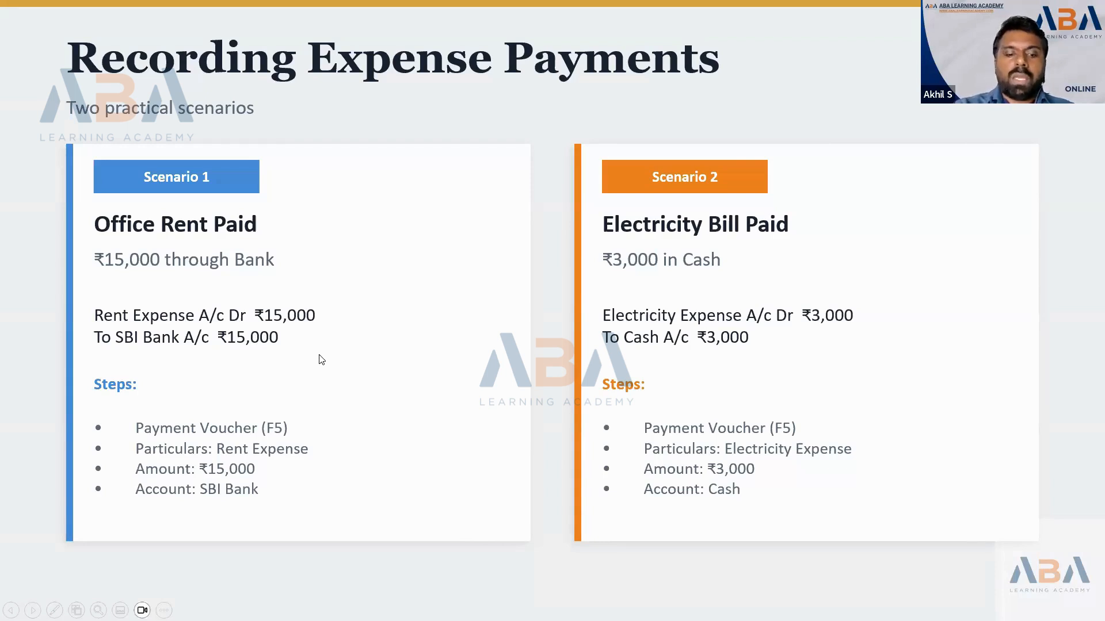
pyautogui.hotkey('alt', 'Tab')
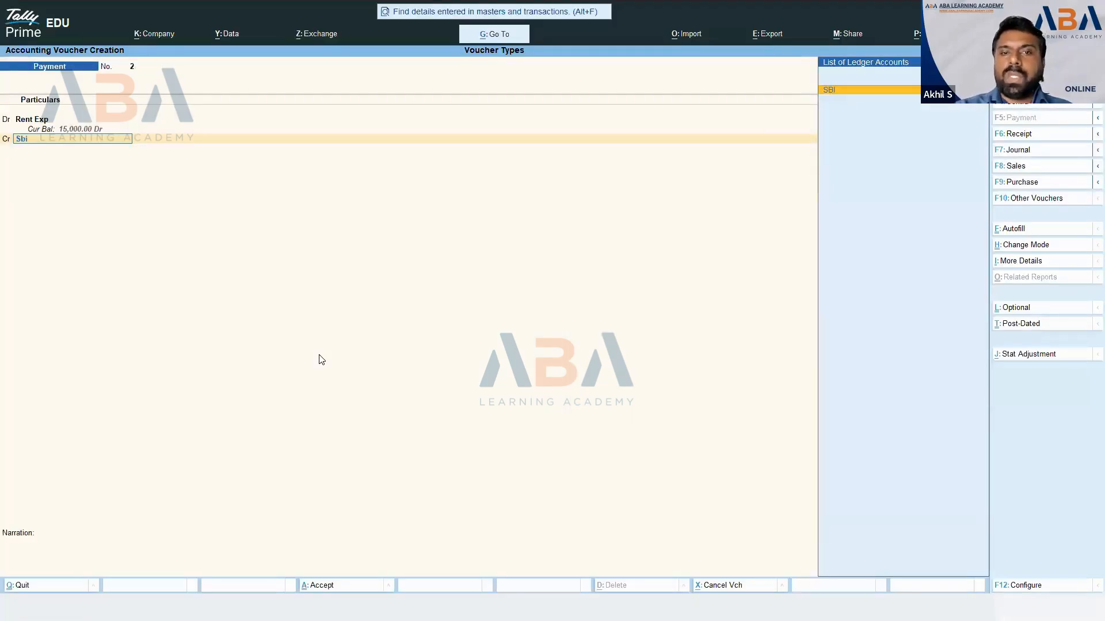
pyautogui.press('Return')
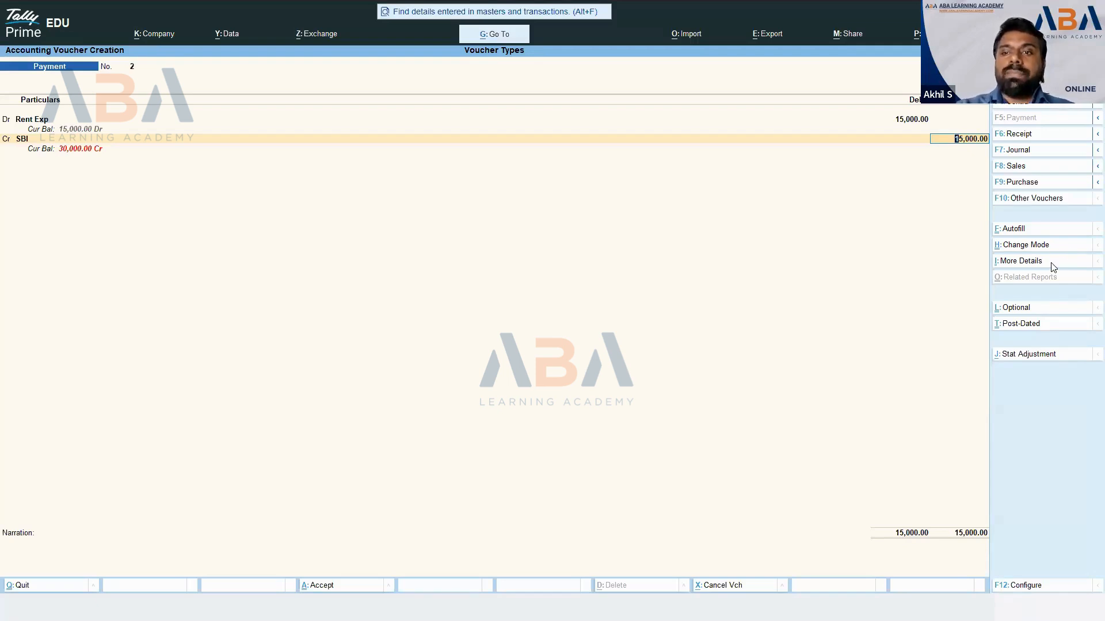
# - Change the voucher mode to Single Entry, showing SBI as the account and Rent Exp below
pyautogui.hotkey('ctrl', 'h')
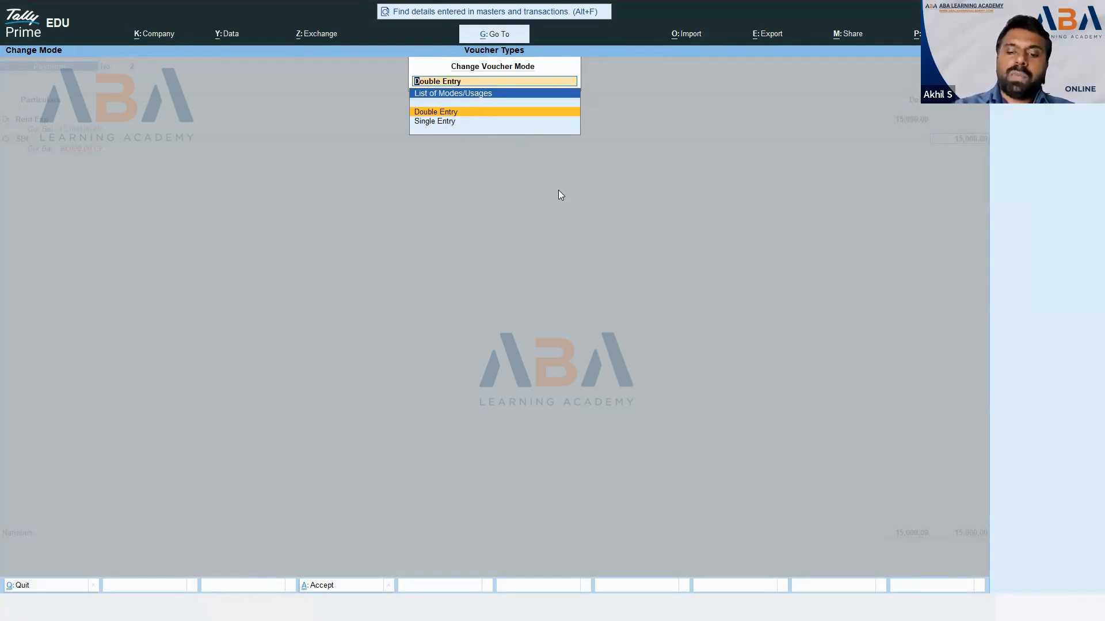
pyautogui.press('Down')
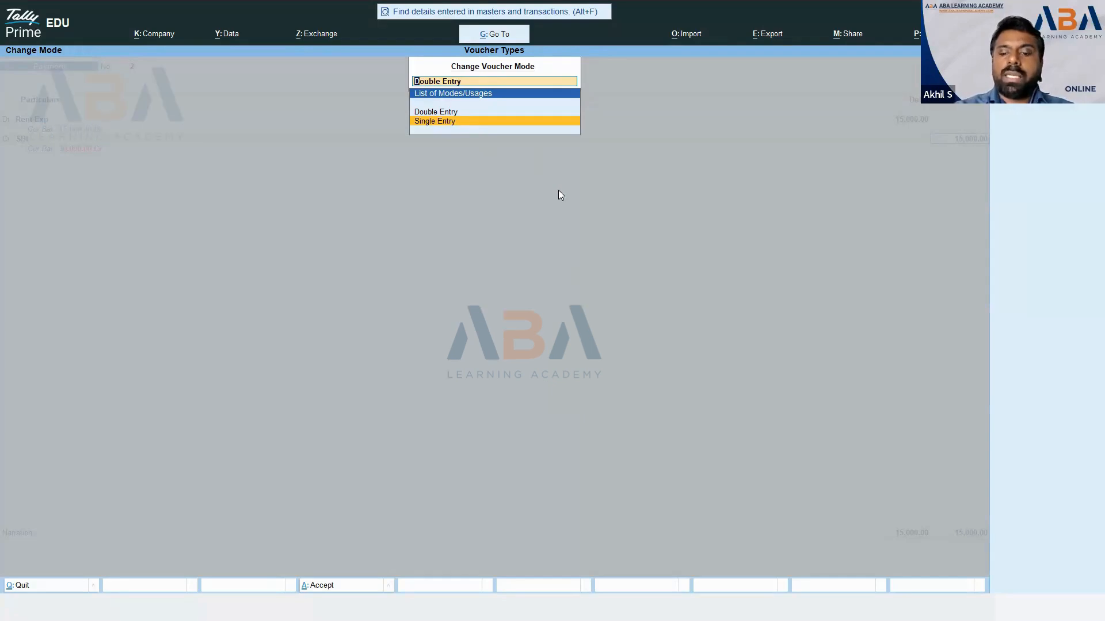
pyautogui.press('Return')
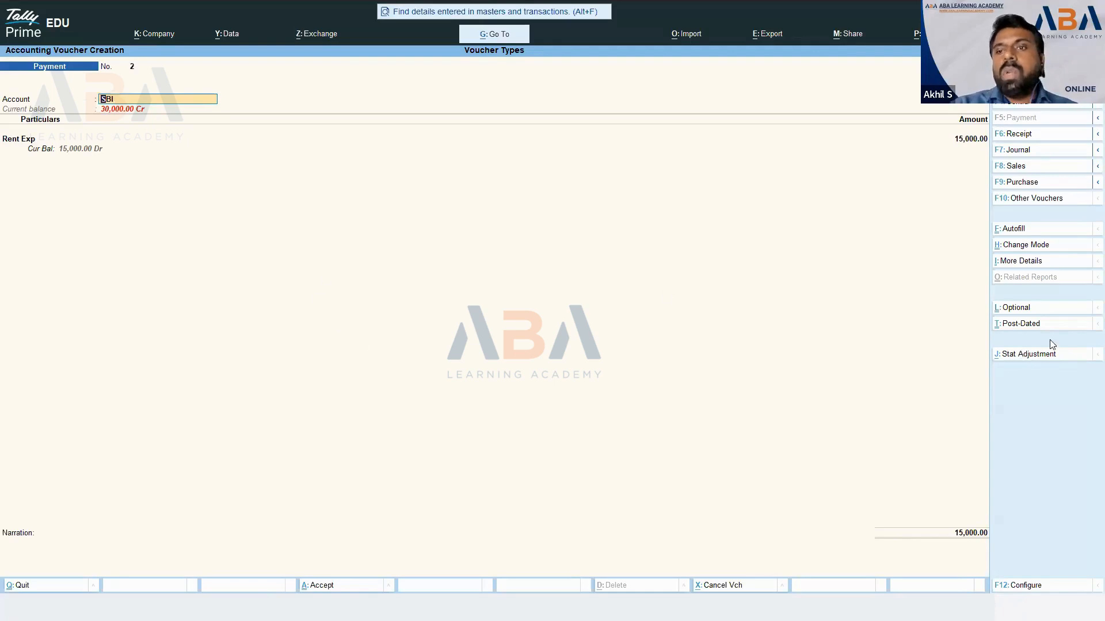
# - Change the voucher mode back to Double Entry
pyautogui.click(1026, 246)
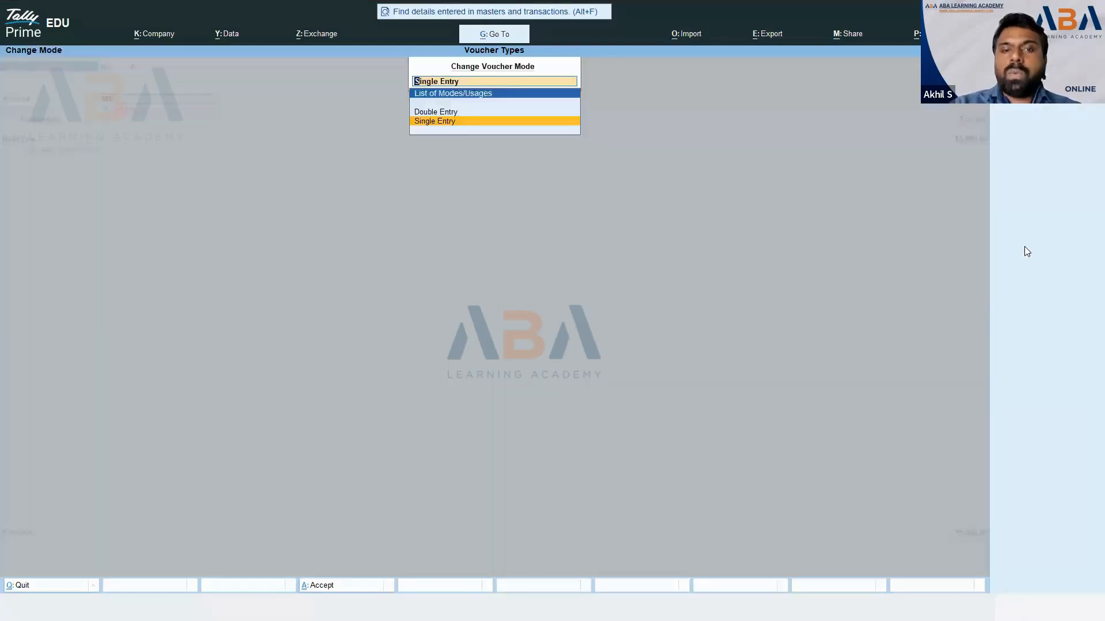
pyautogui.press('Up')
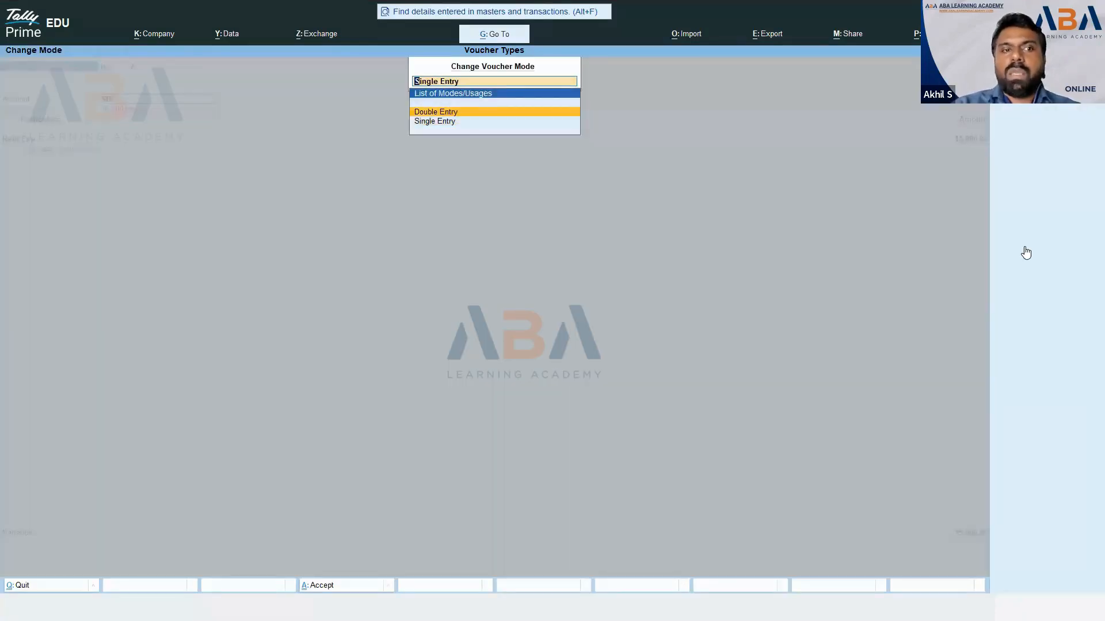
pyautogui.press('Return')
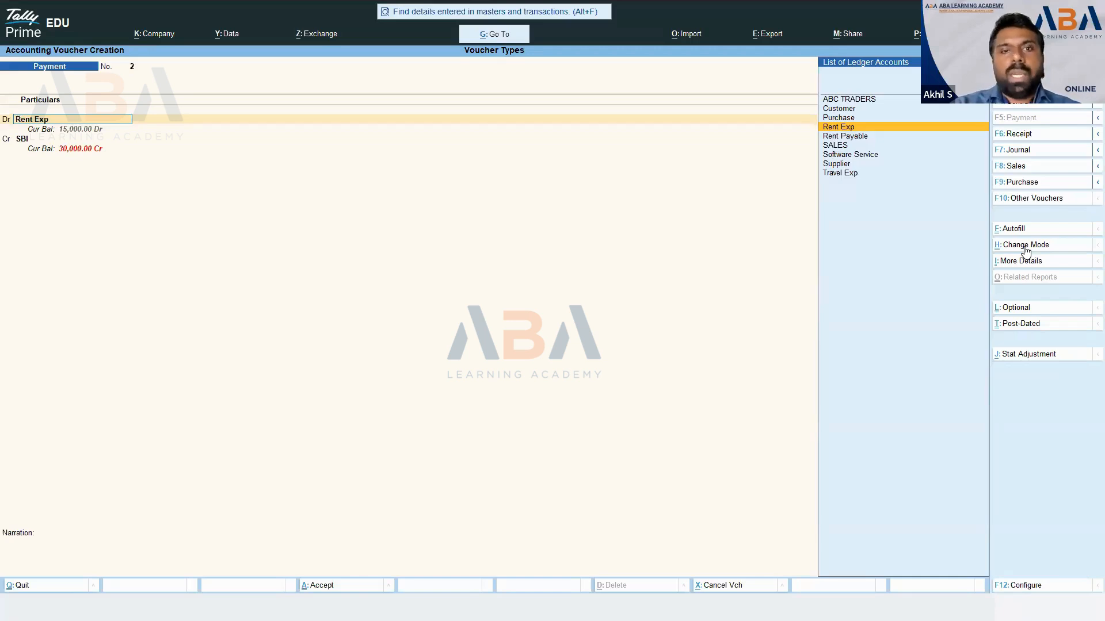
# - Accept Rent Exp and SBI at 15,000 and accept SBI's Cheque bank allocation
pyautogui.press('Return')
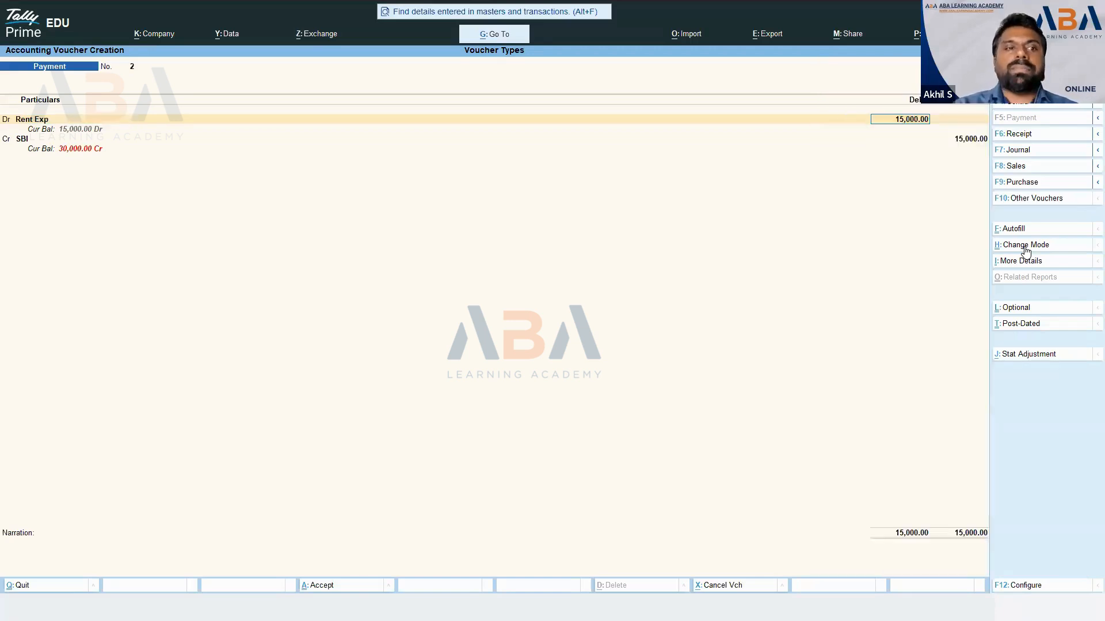
pyautogui.press('Return')
pyautogui.press('Return')
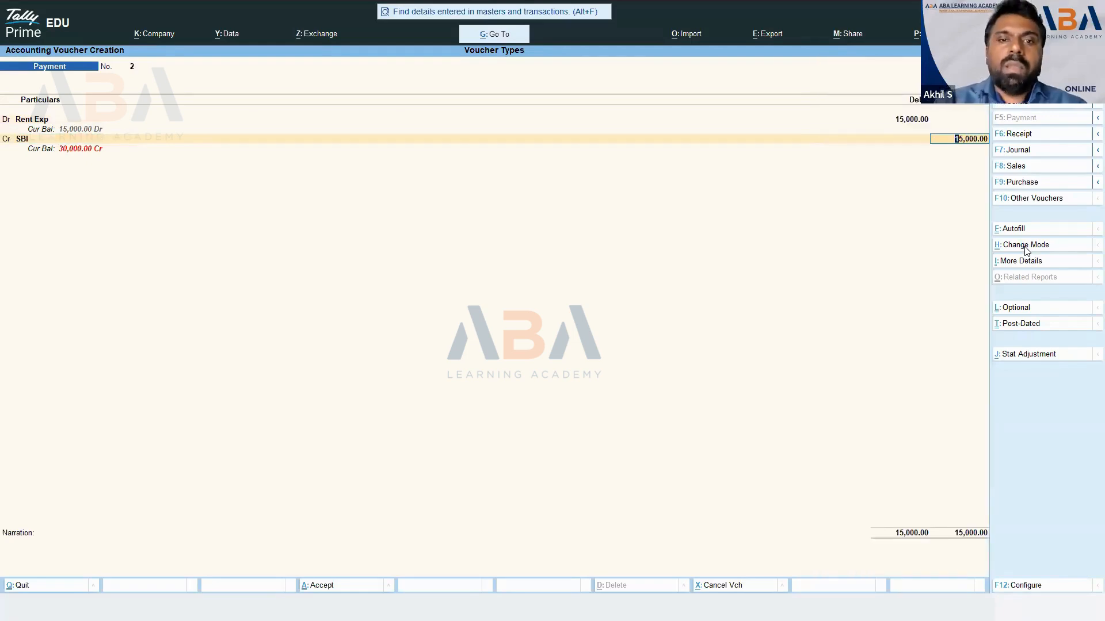
pyautogui.press('Return')
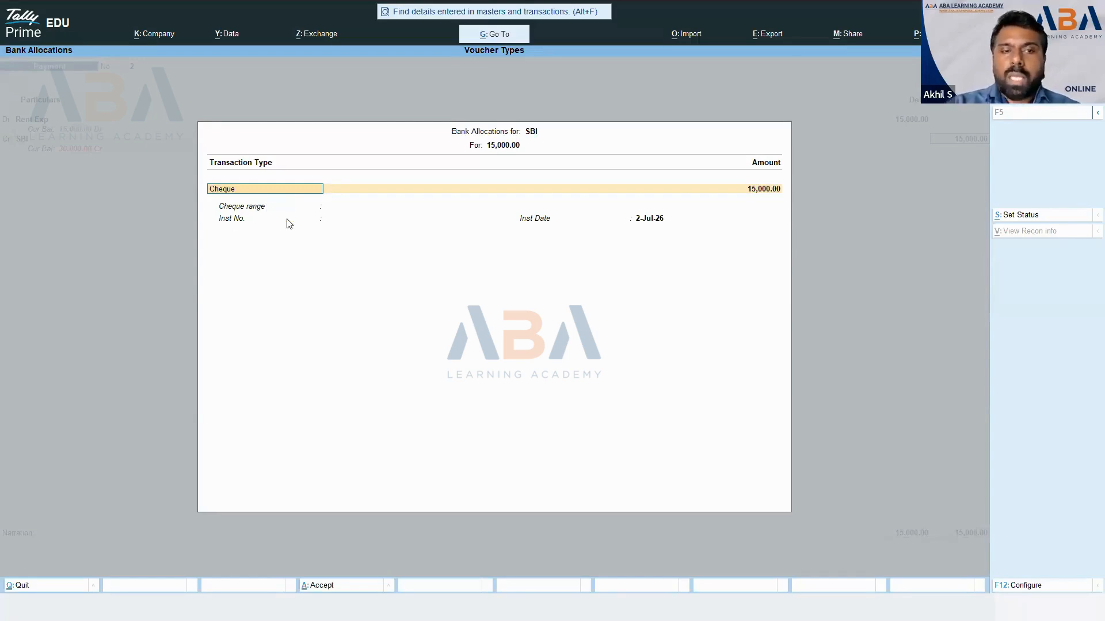
pyautogui.hotkey('ctrl', 'a')
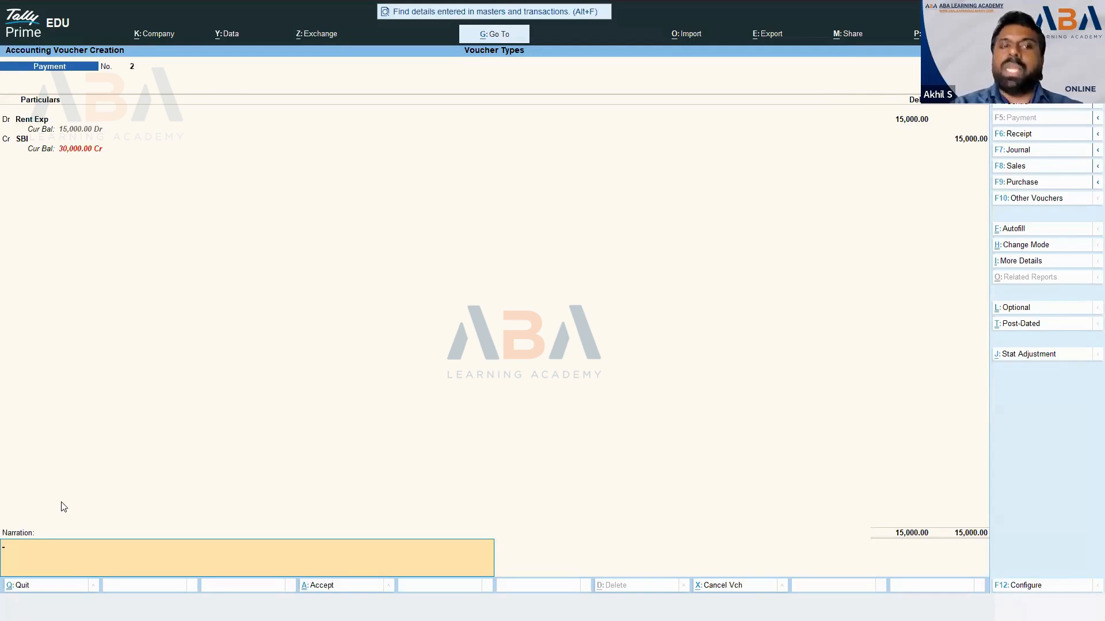
# - Enter narration 'Rent Paid', accept the voucher, and return to the Recording Expense Payments slide
pyautogui.write('Rent')
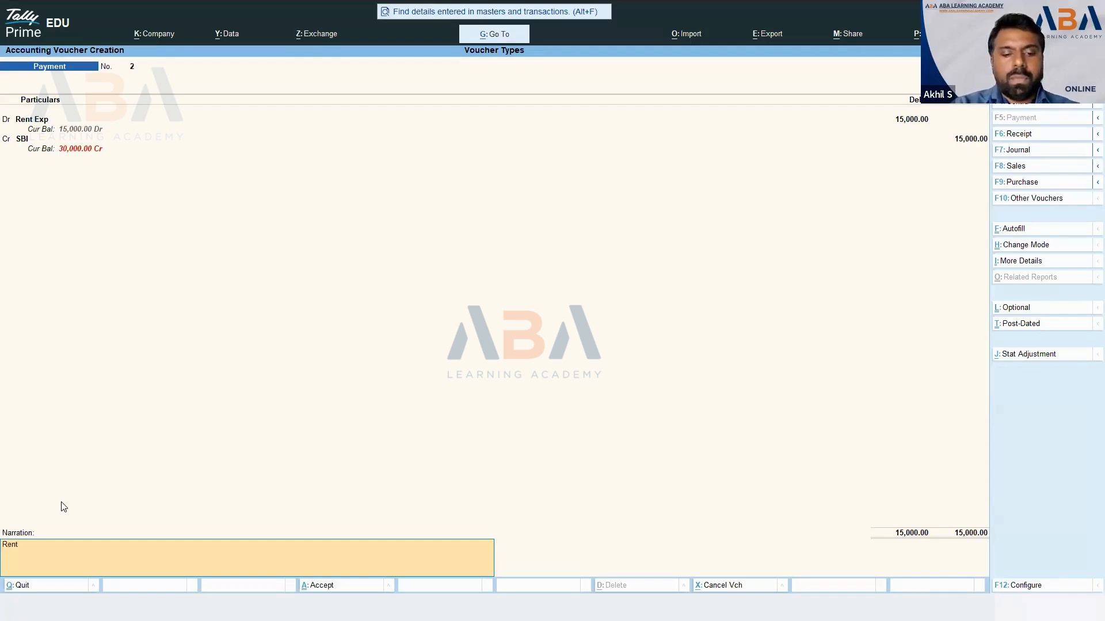
pyautogui.write(' Paid')
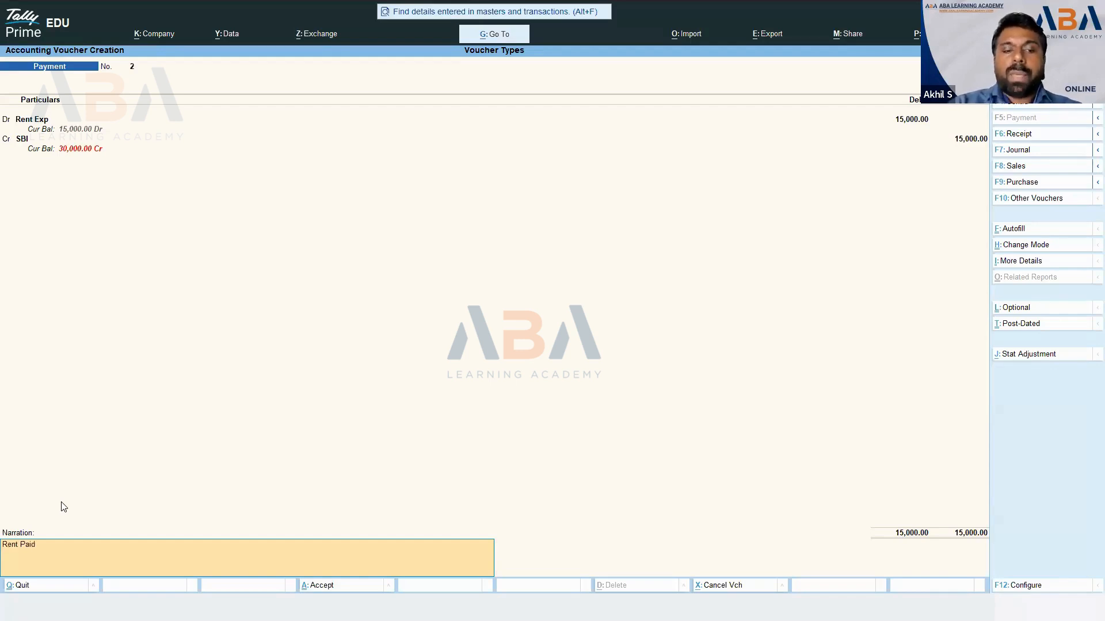
pyautogui.press('Return')
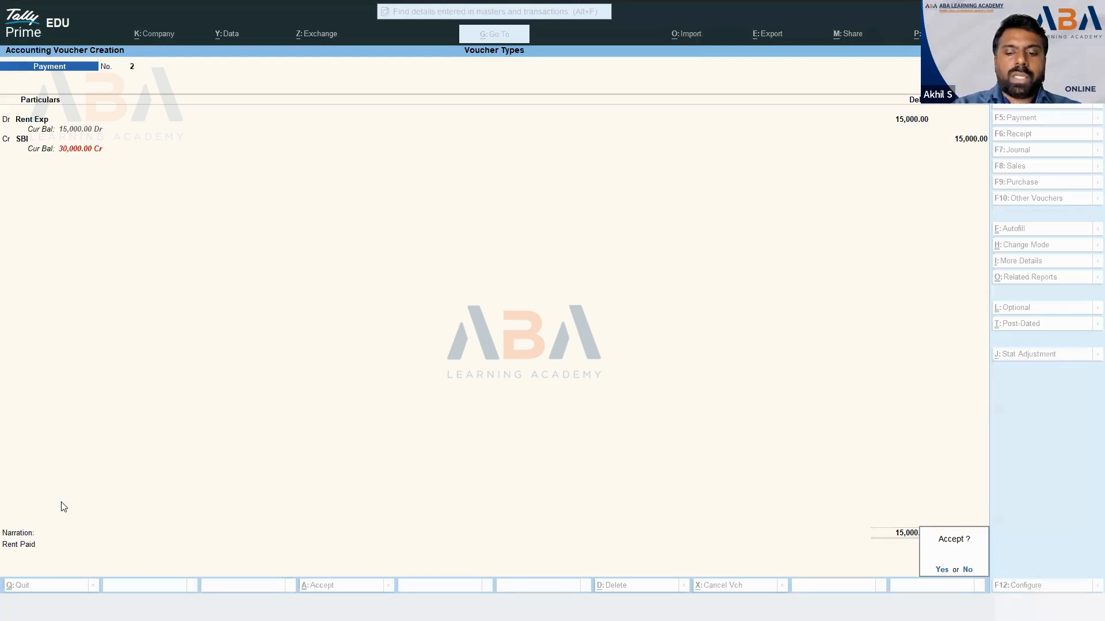
pyautogui.press('Return')
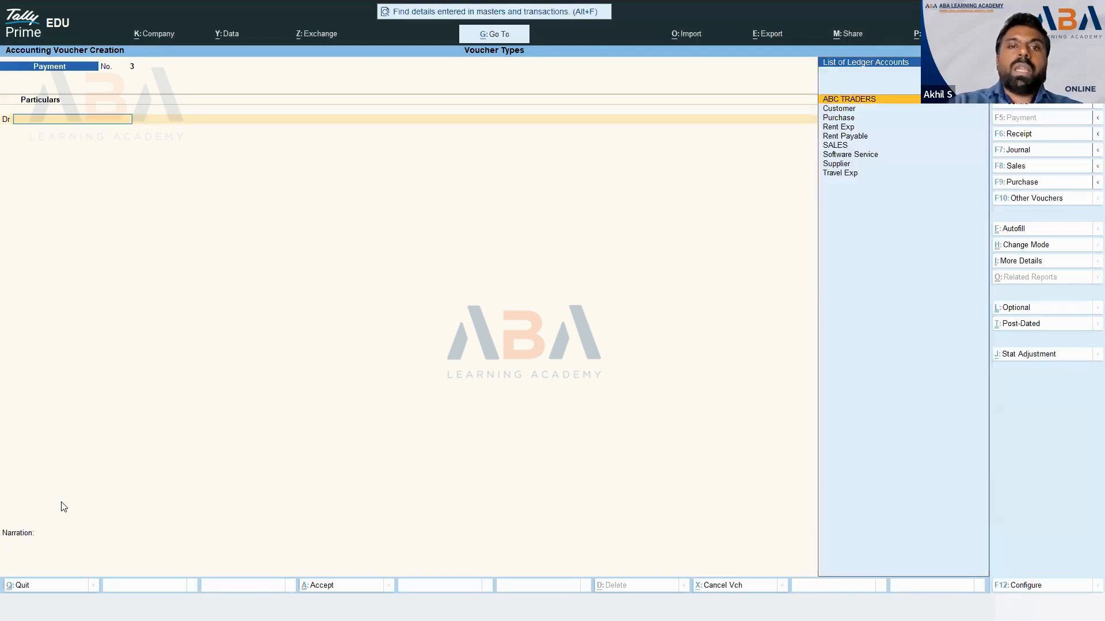
pyautogui.press('alt')
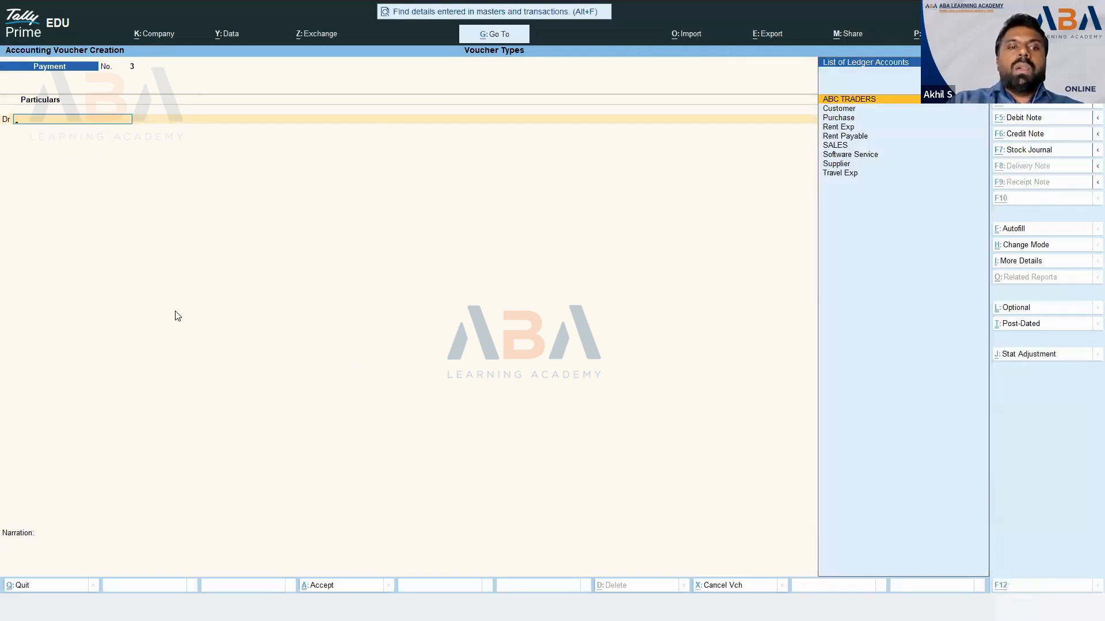
pyautogui.hotkey('alt', 'Tab')
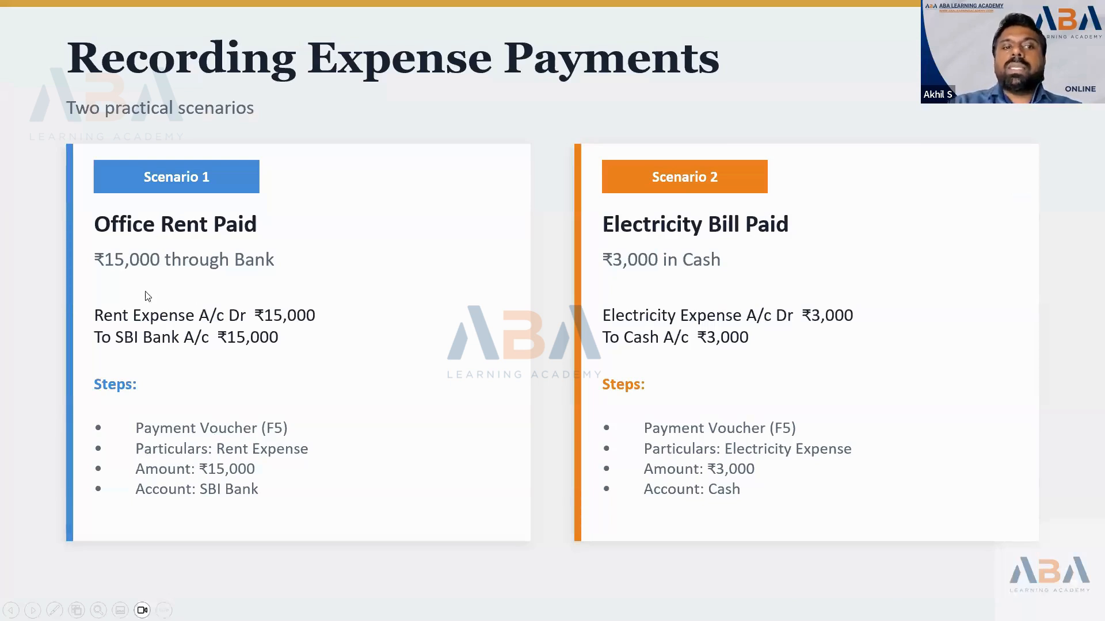
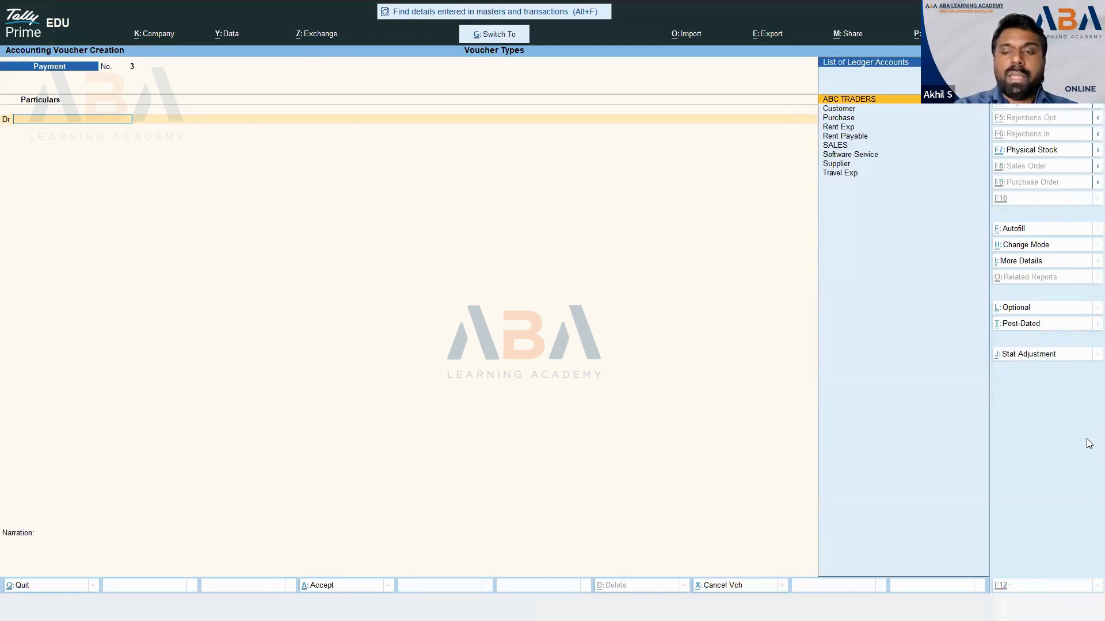
# - Switch Payment voucher No. 3 to Single Entry mode
pyautogui.hotkey('ctrl', 'h')
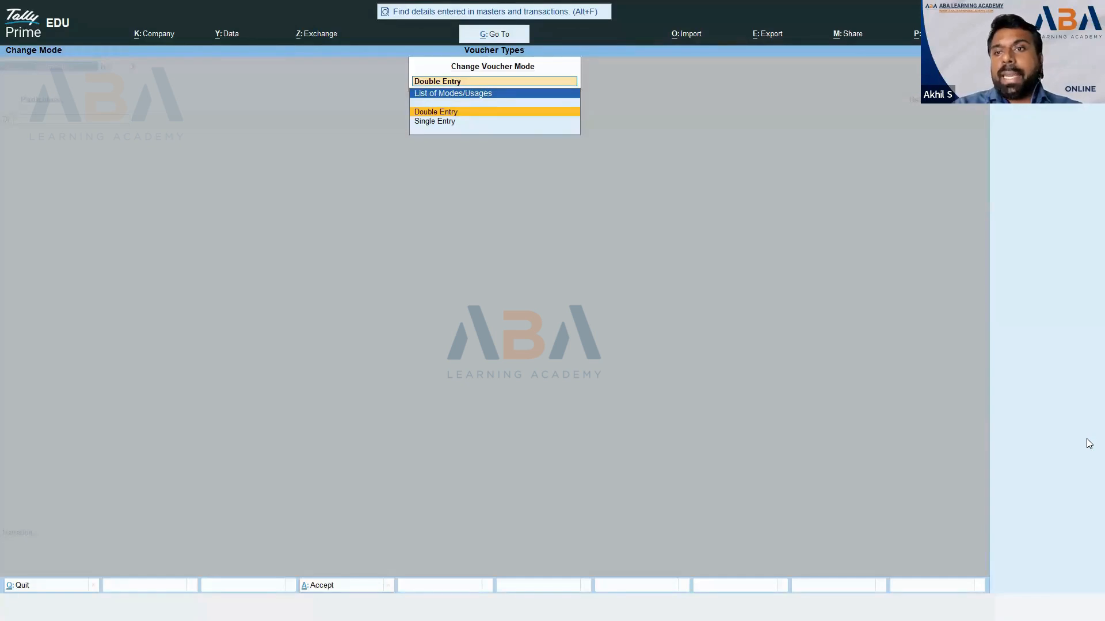
pyautogui.press('Down')
pyautogui.press('Return')
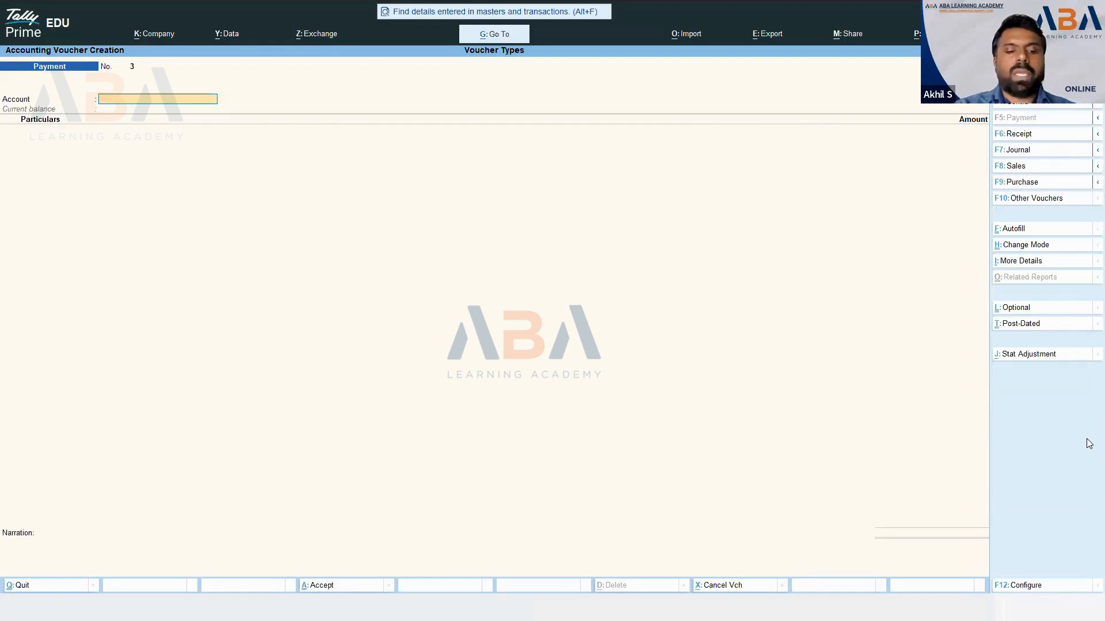
# - Browse the Account ledgers (Cash, HDFC Bank, ICICI O/D, SBI) and return to Cash
pyautogui.write('Cas')
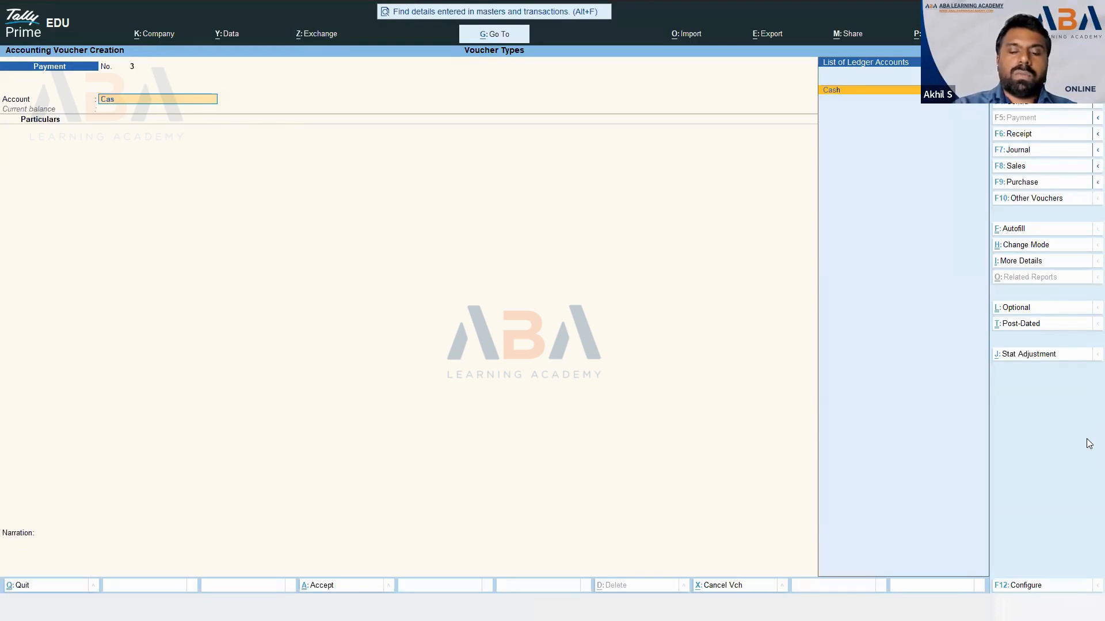
pyautogui.press('BackSpace')
pyautogui.press('BackSpace')
pyautogui.press('BackSpace')
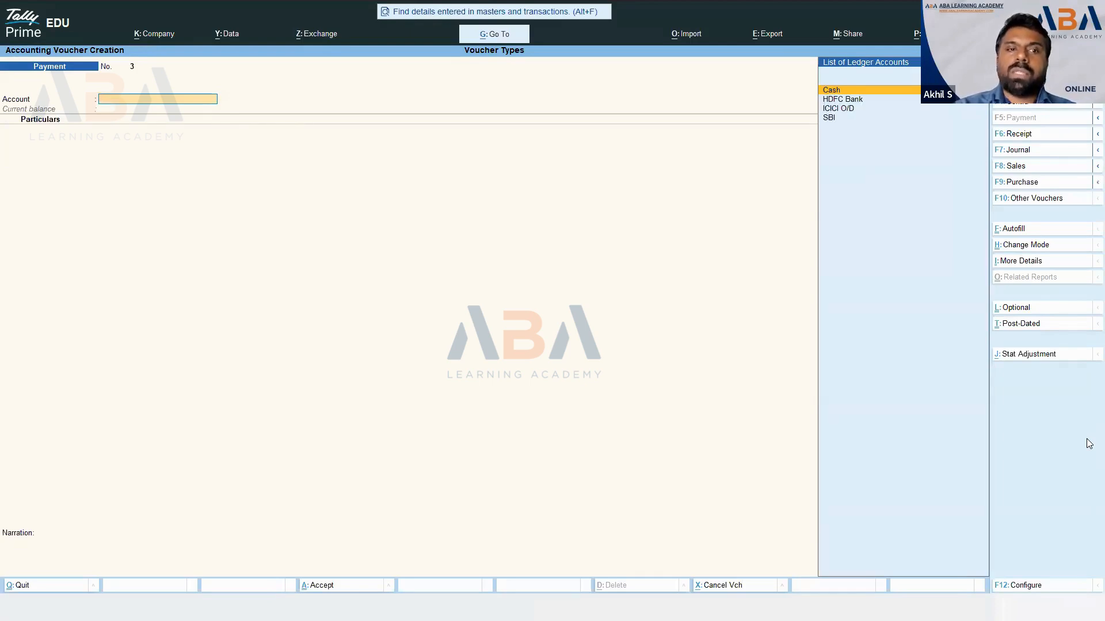
pyautogui.press('Down')
pyautogui.press('Down')
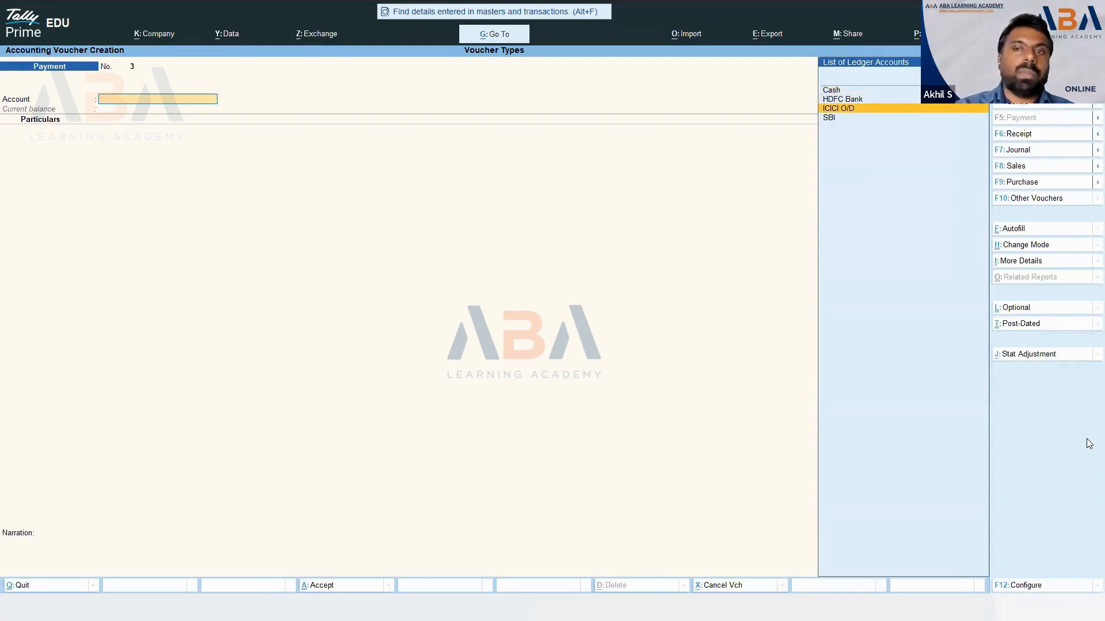
pyautogui.press('Up')
pyautogui.press('Up')
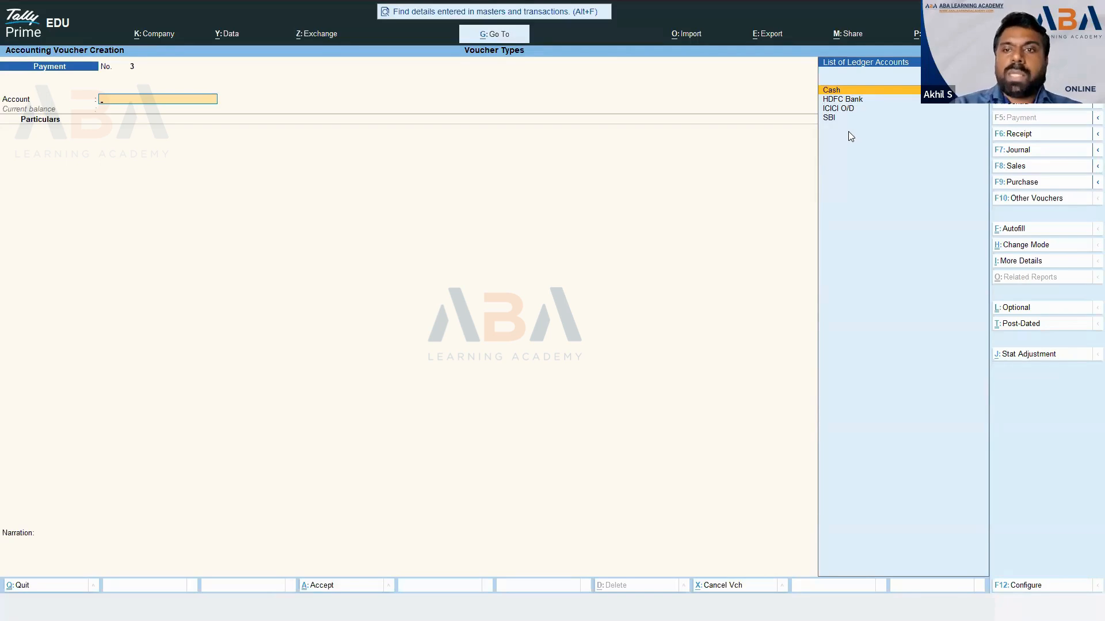
# - Set Cash (35,000.00 Dr) as the account, scan the particulars ledgers, then switch to the slideshow
pyautogui.press('Return')
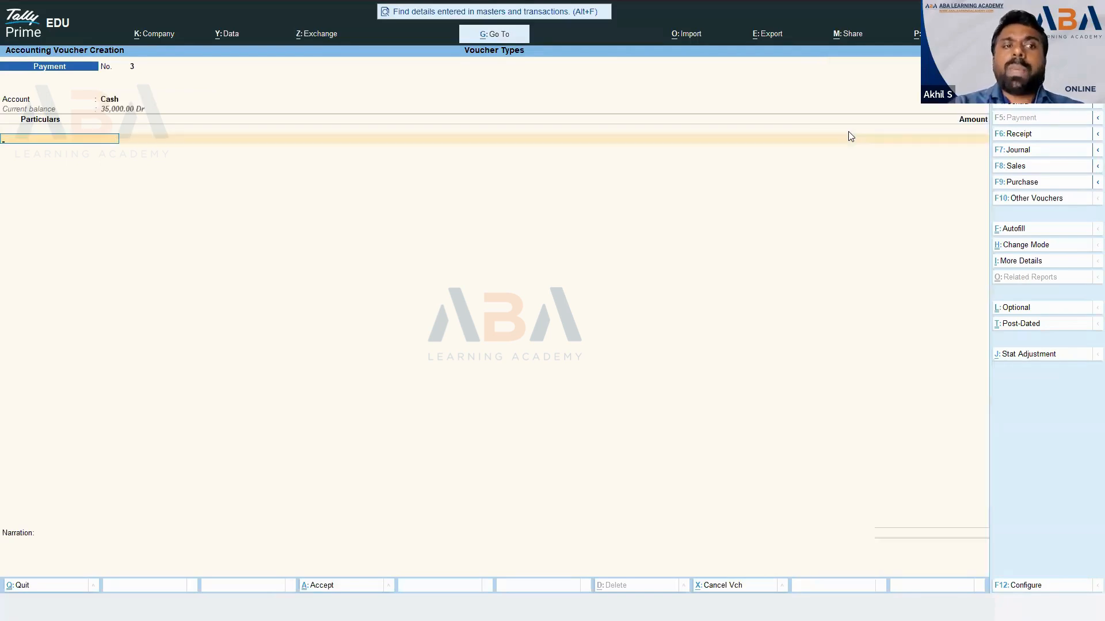
pyautogui.click(849, 137)
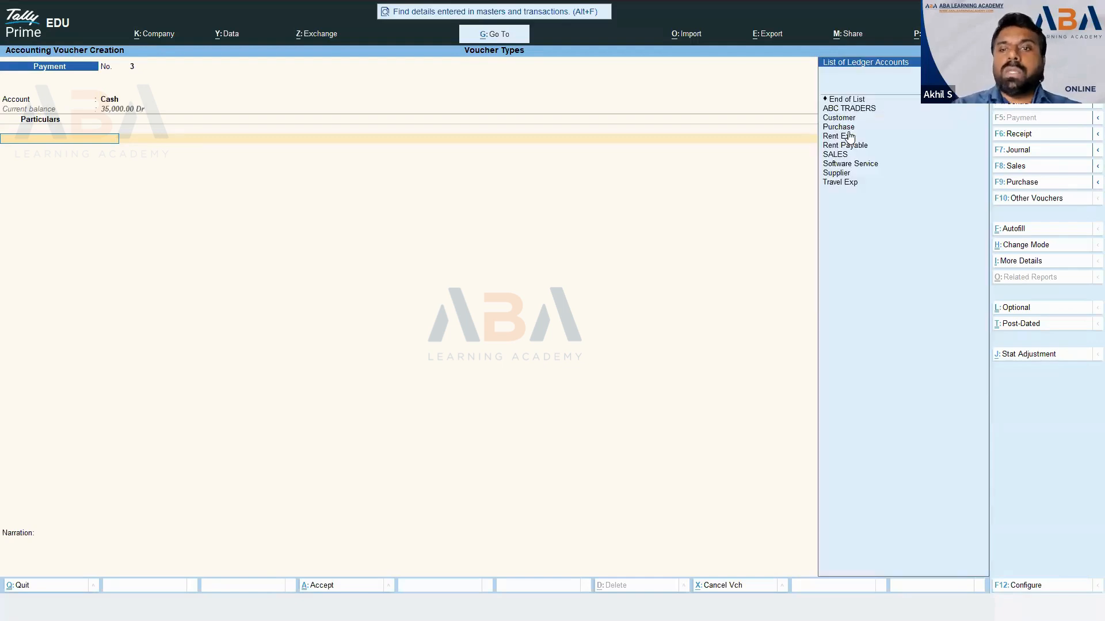
pyautogui.press('Down')
pyautogui.press('Down')
pyautogui.press('Down')
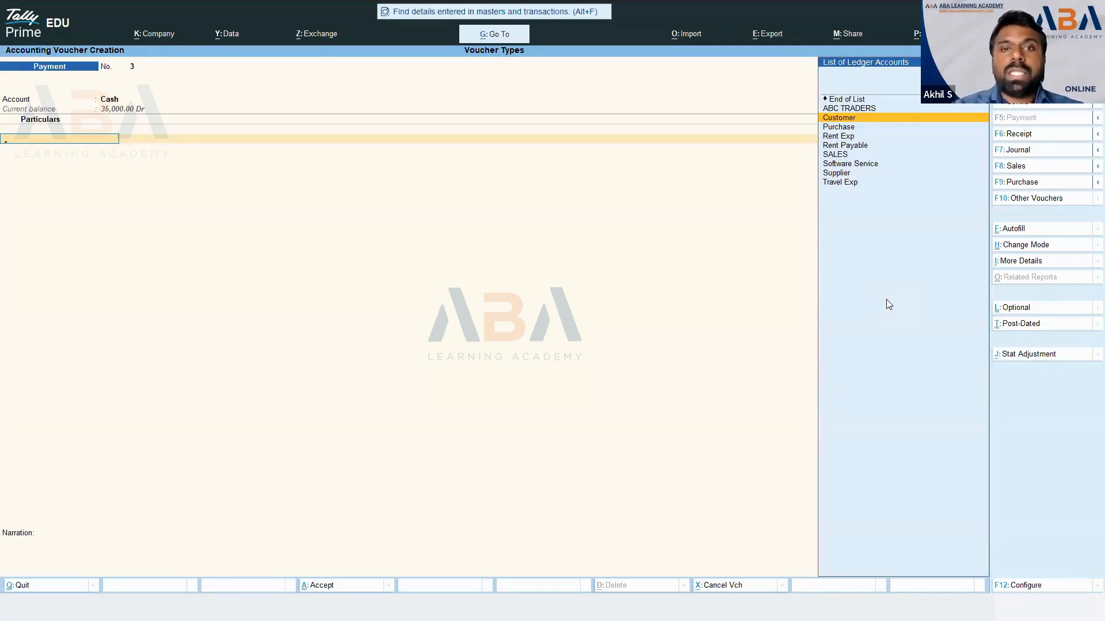
pyautogui.press('ctrl')
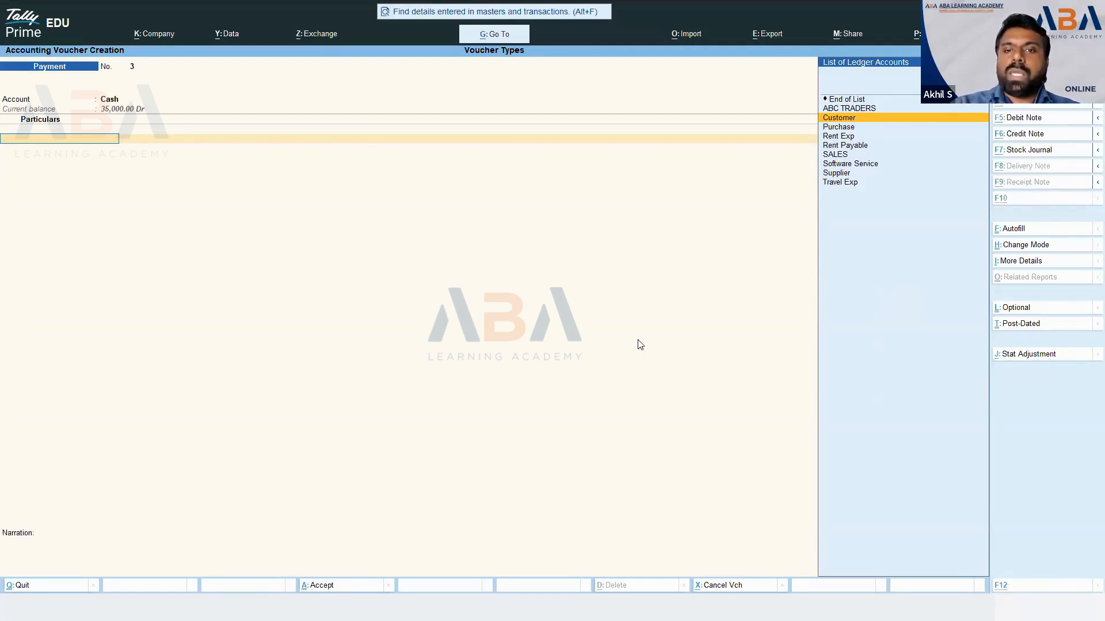
pyautogui.hotkey('alt', 'Tab')
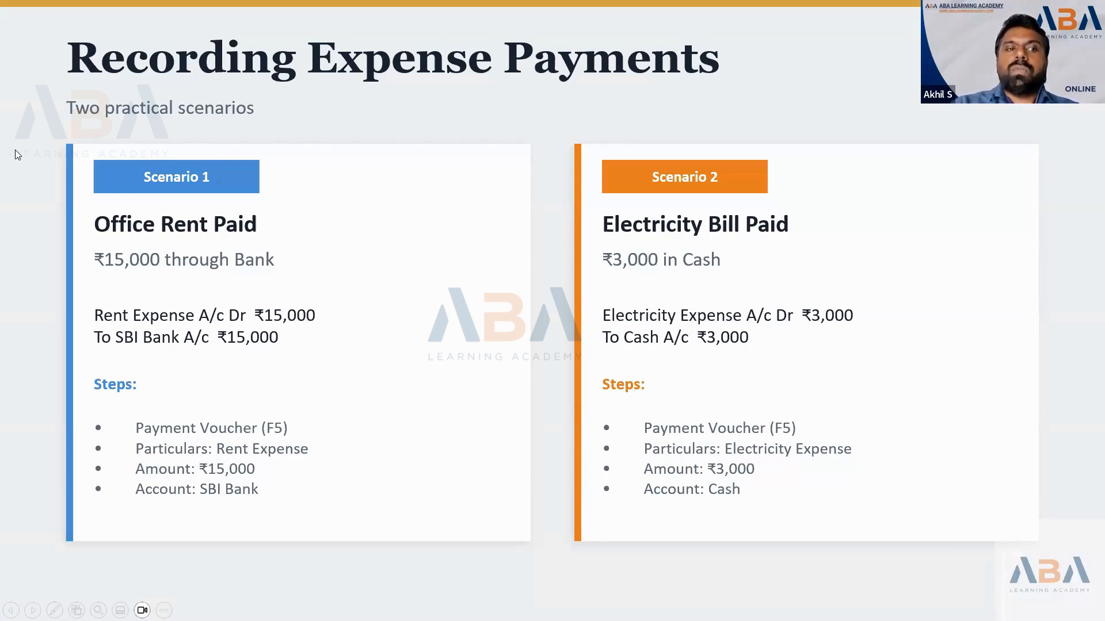
# - Switch from the expense payments slide back to the Tally Prime payment voucher
pyautogui.hotkey('alt', 'Tab')
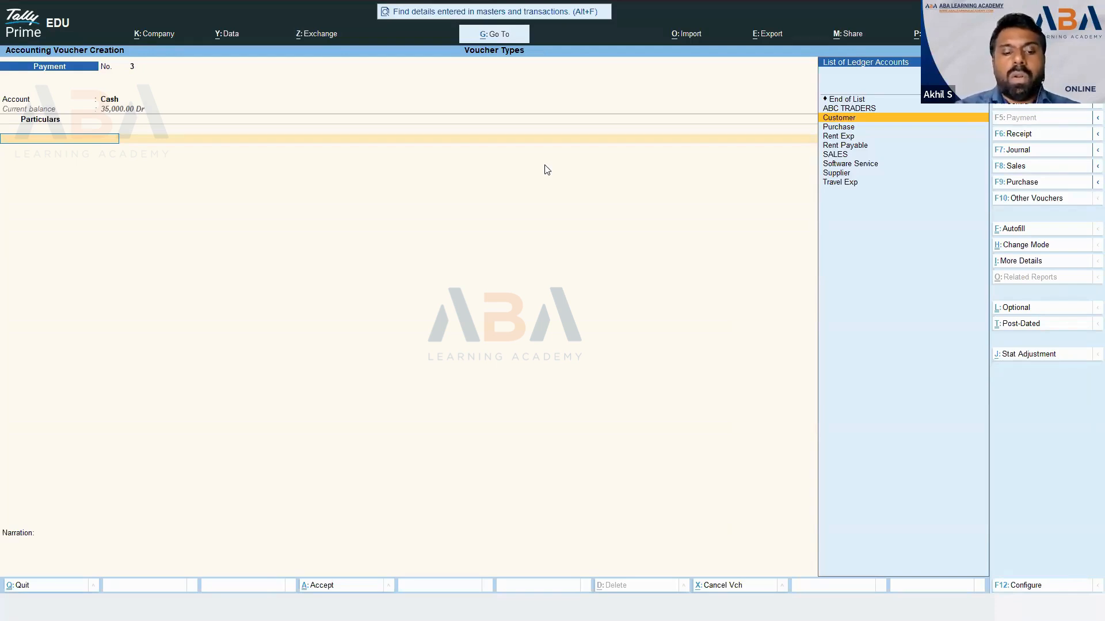
# - Open a secondary Ledger Creation form from the voucher's Particulars field with Alt+C
pyautogui.press('ctrl')
pyautogui.hotkey('alt', 'c')
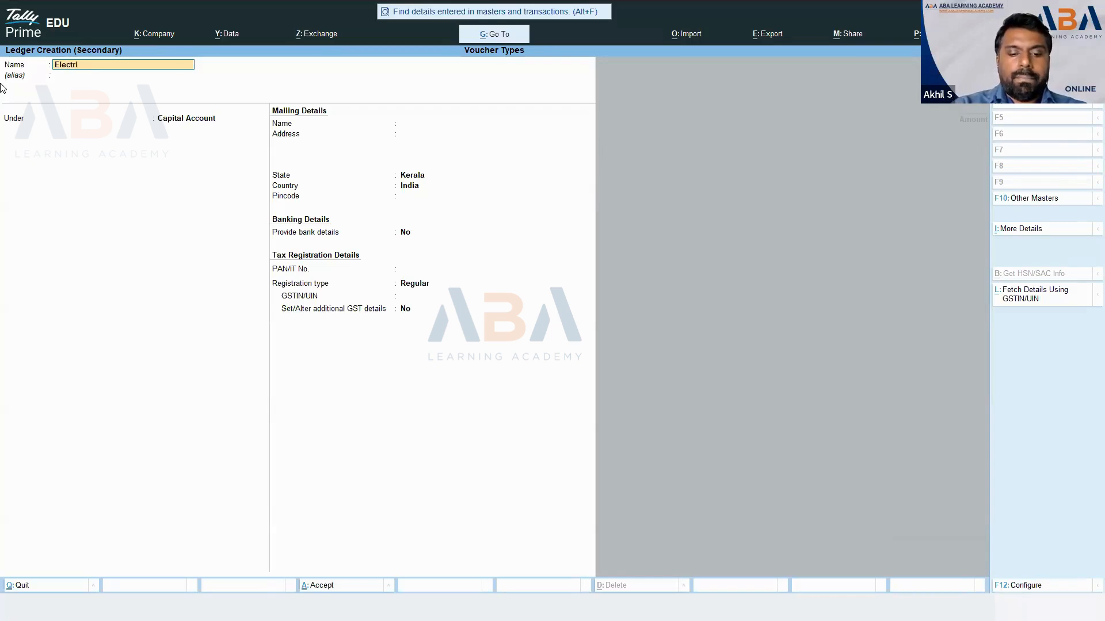
# - Create the 'Electricity Expenses' ledger under Indirect Expenses and save it into the voucher
pyautogui.write('ity Ex')
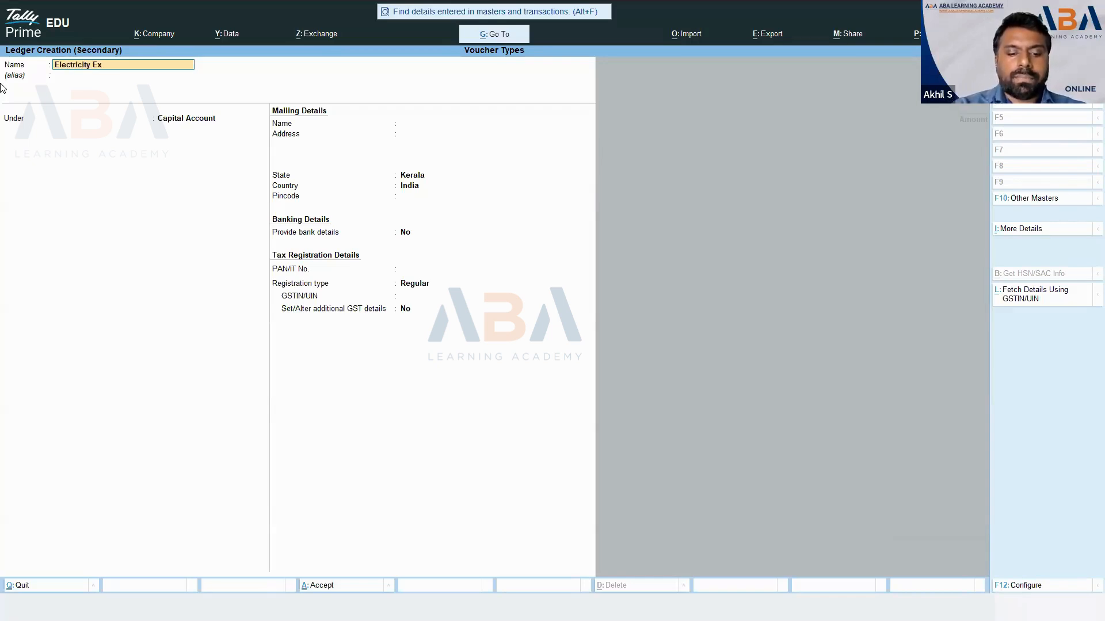
pyautogui.write('penses')
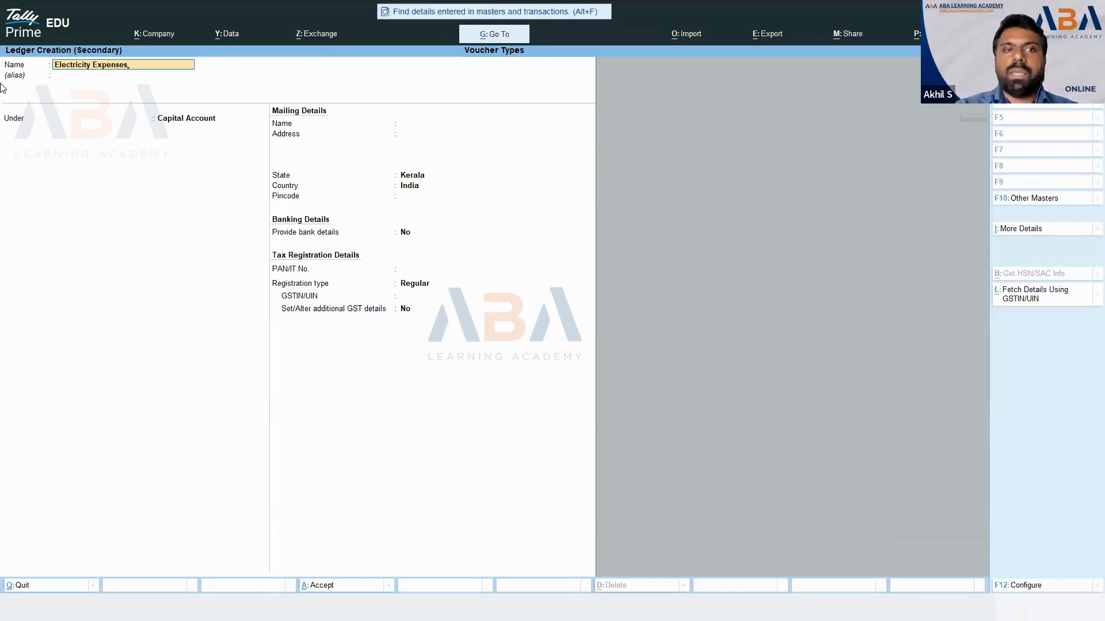
pyautogui.press('Return')
pyautogui.press('Return')
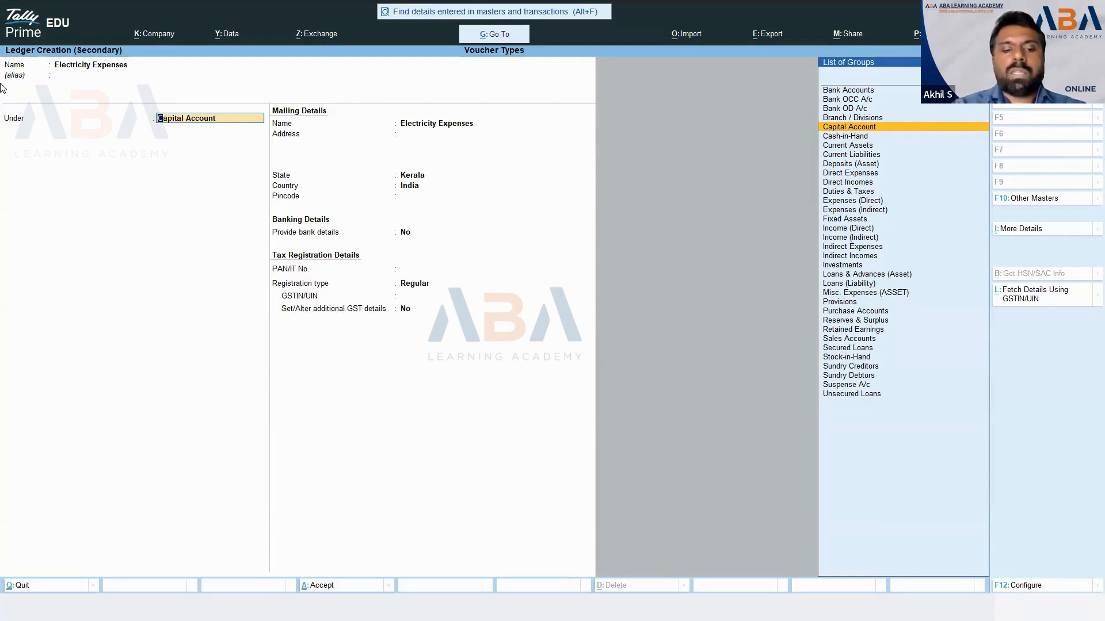
pyautogui.write('Ind')
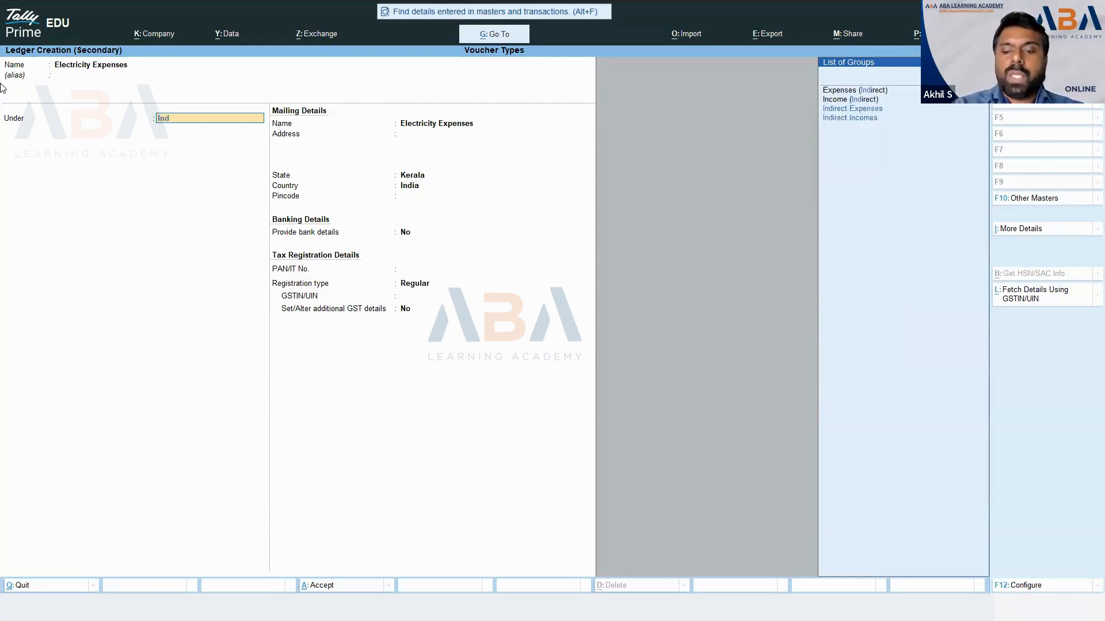
pyautogui.press('Down')
pyautogui.press('Down')
pyautogui.press('Return')
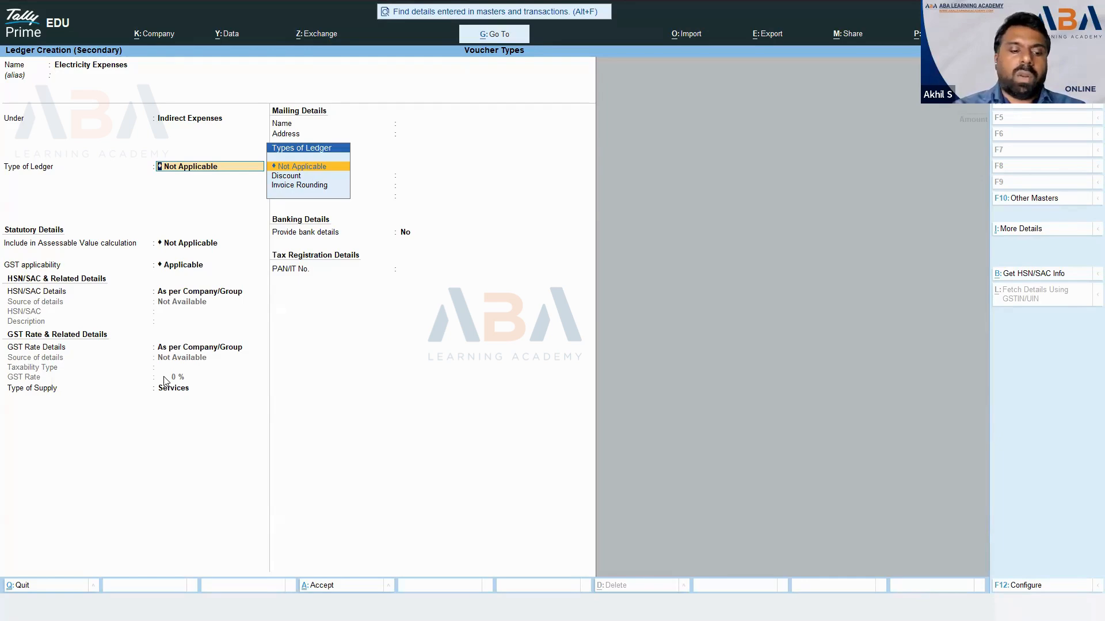
pyautogui.press('ctrl')
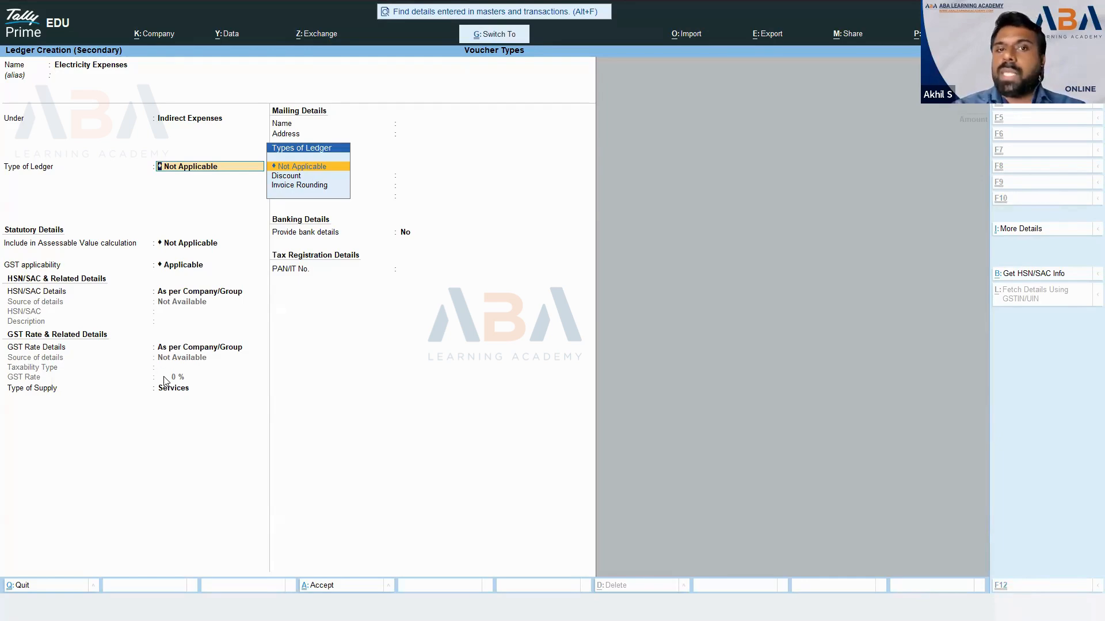
pyautogui.hotkey('ctrl', 'a')
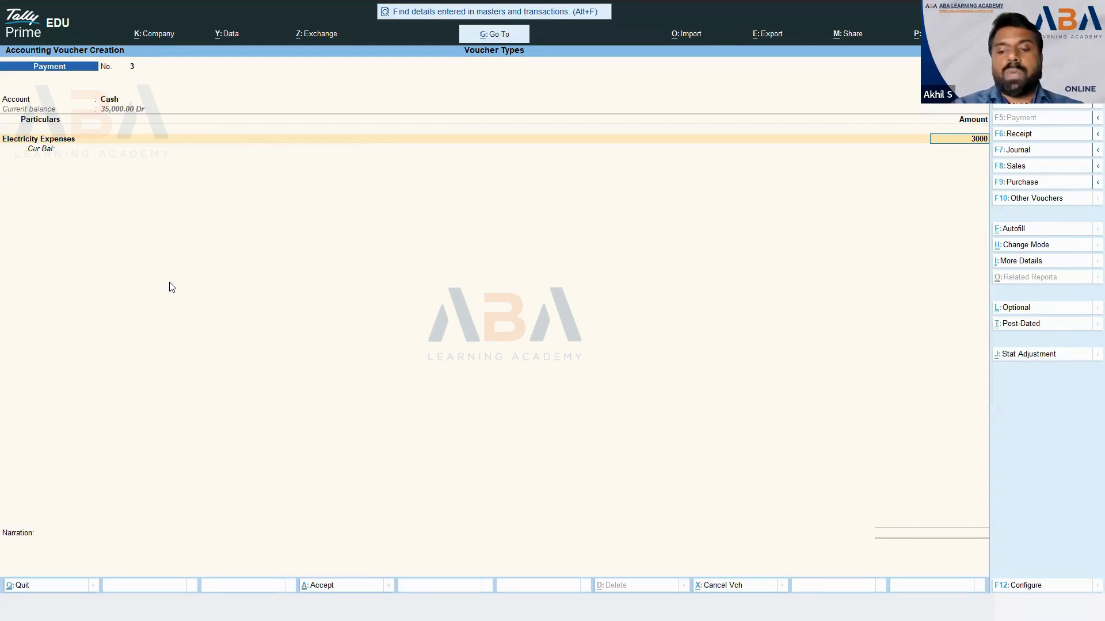
# - Accept 3,000, add narration 'Electricity Charges', save voucher No. 3, and switch to the slides
pyautogui.press('Return')
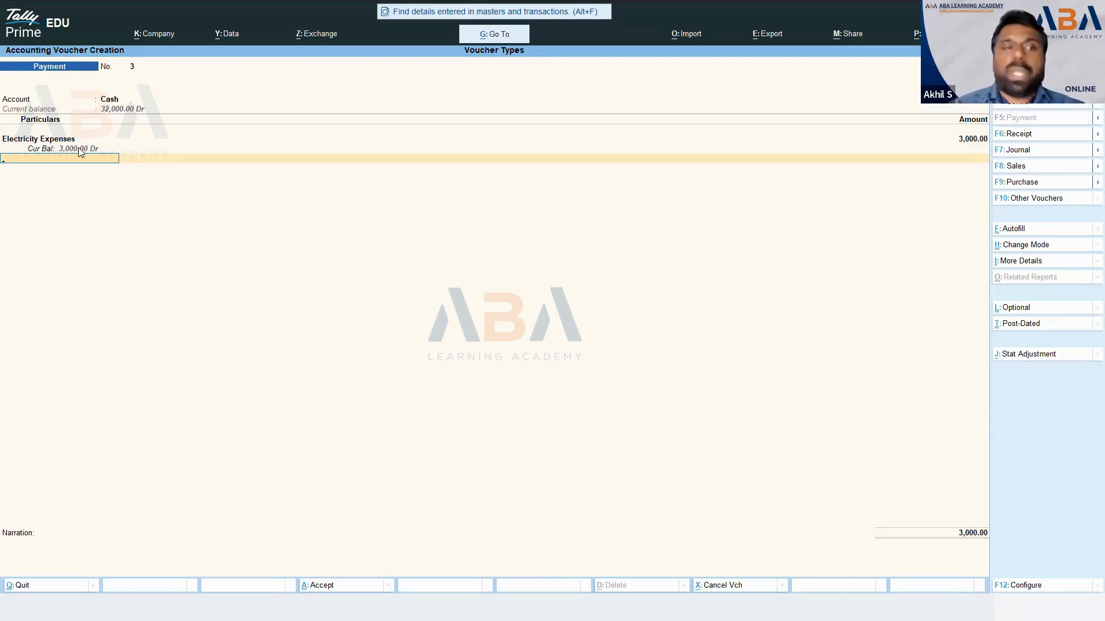
pyautogui.press('Return')
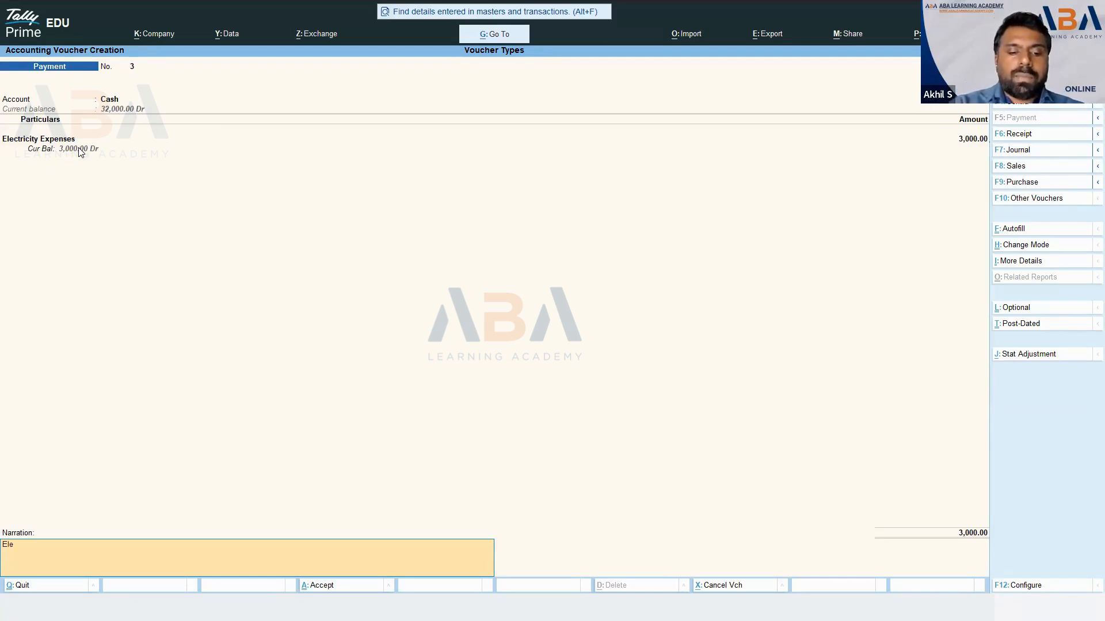
pyautogui.write('Electricity Ch')
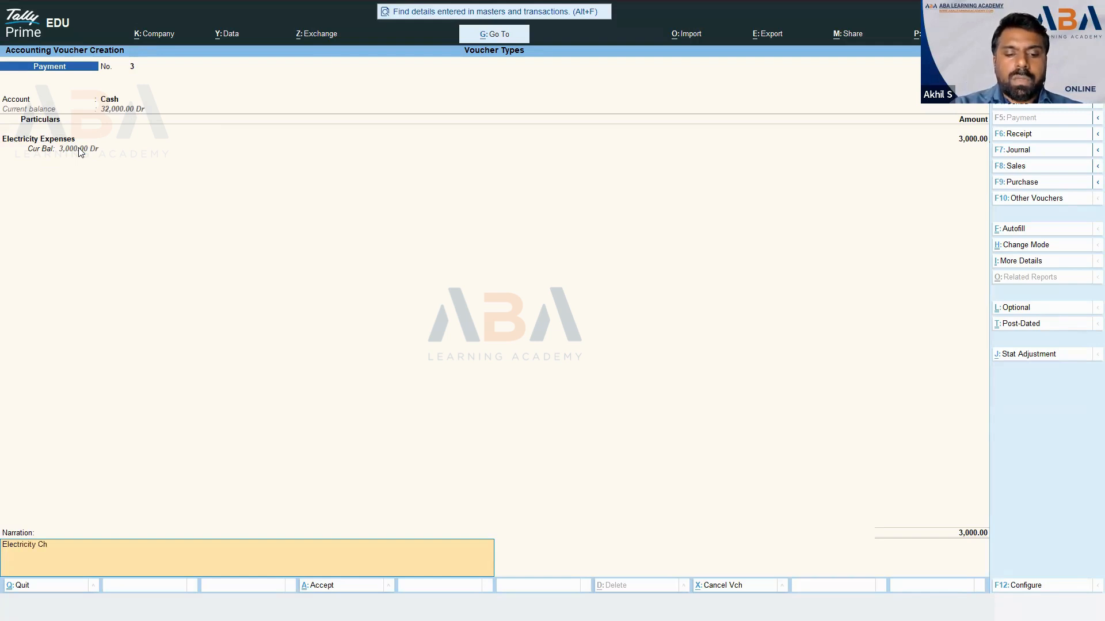
pyautogui.write('arges Paid')
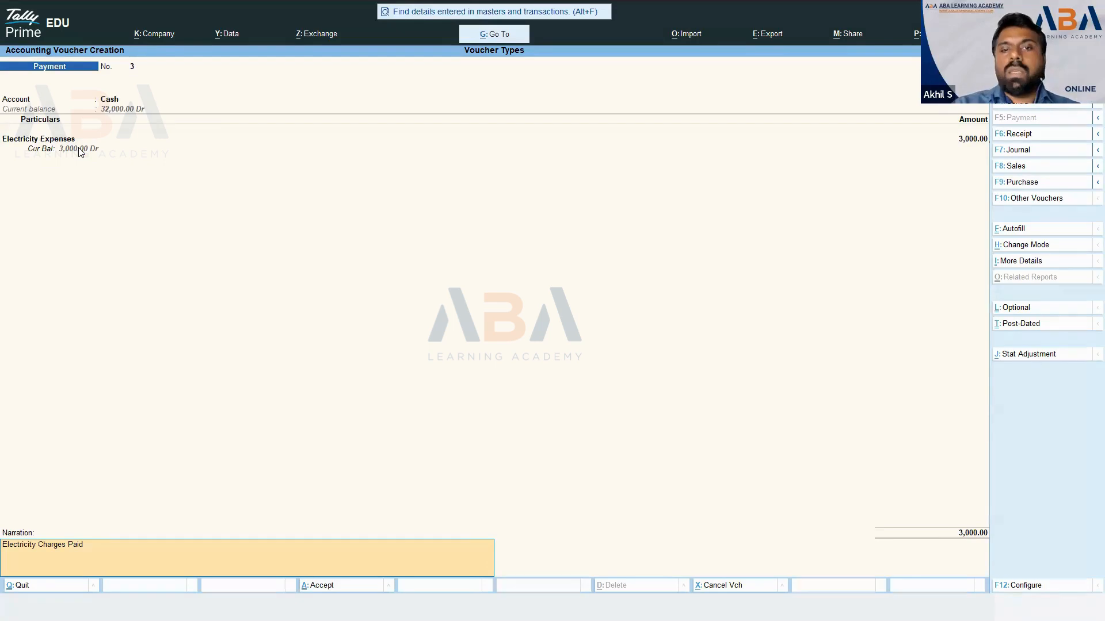
pyautogui.press('Return')
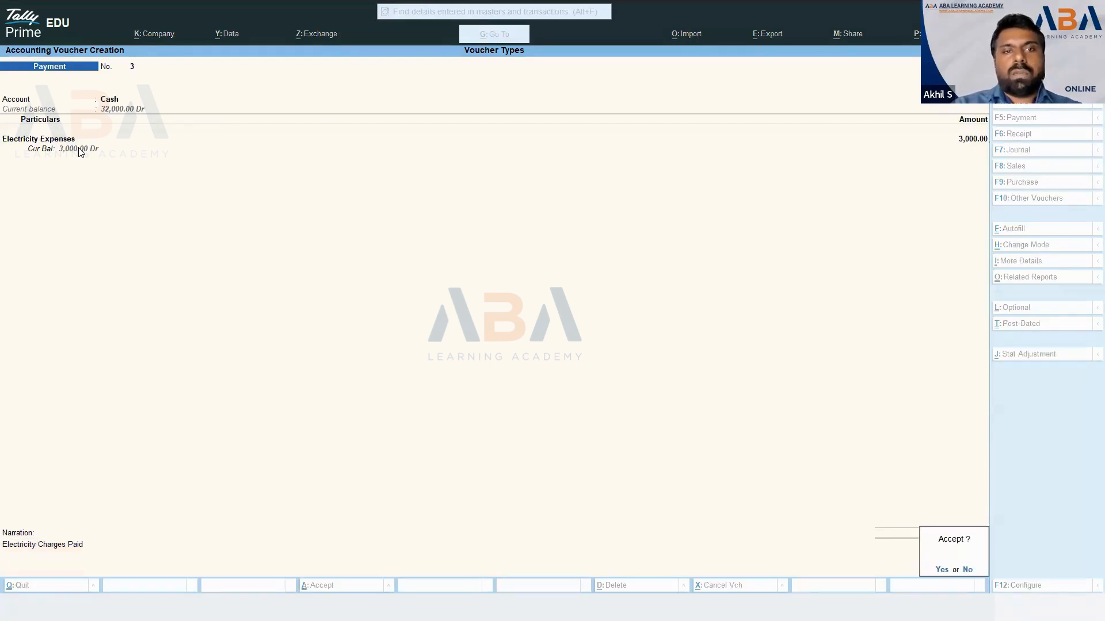
pyautogui.press('Return')
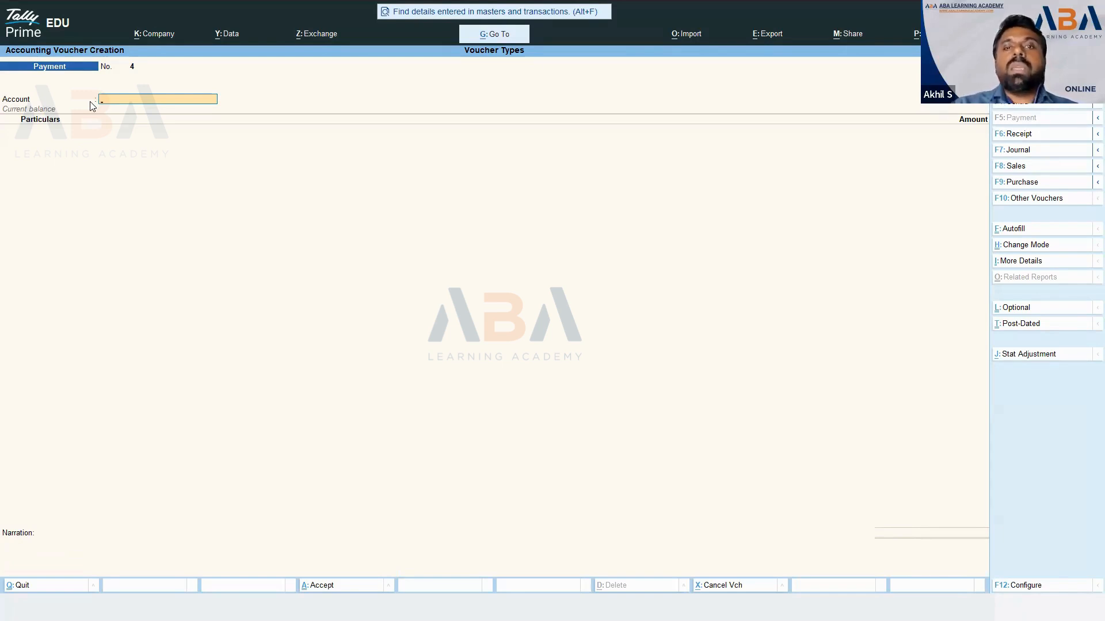
pyautogui.hotkey('alt', 'Tab')
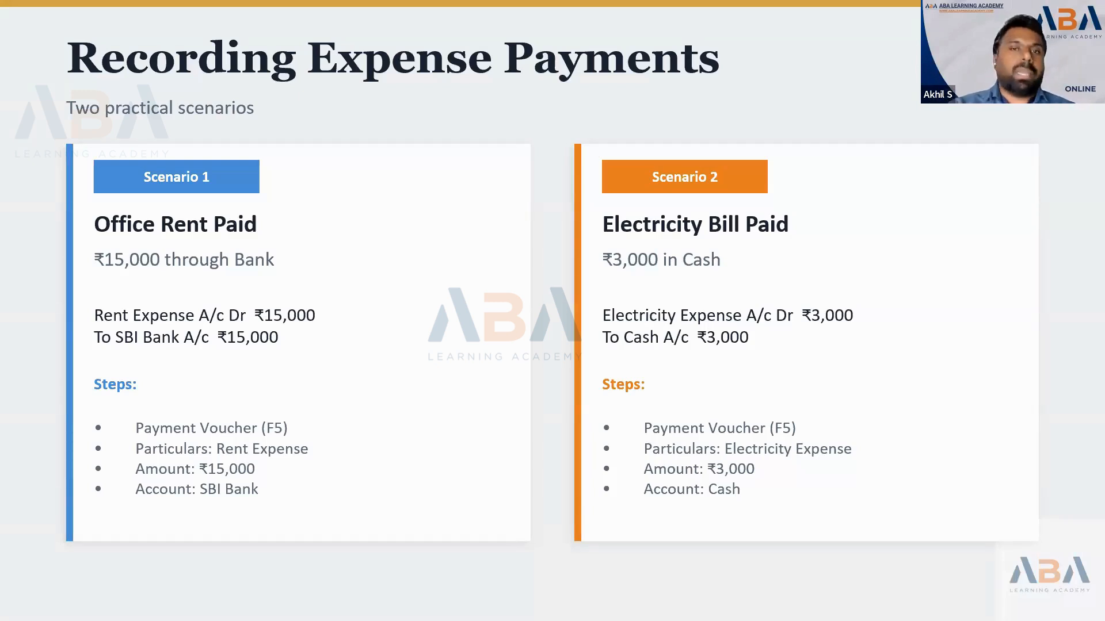
# - Advance to the Supplier Payment slide, then return to Tally's Payment voucher No. 4
pyautogui.press('Right')
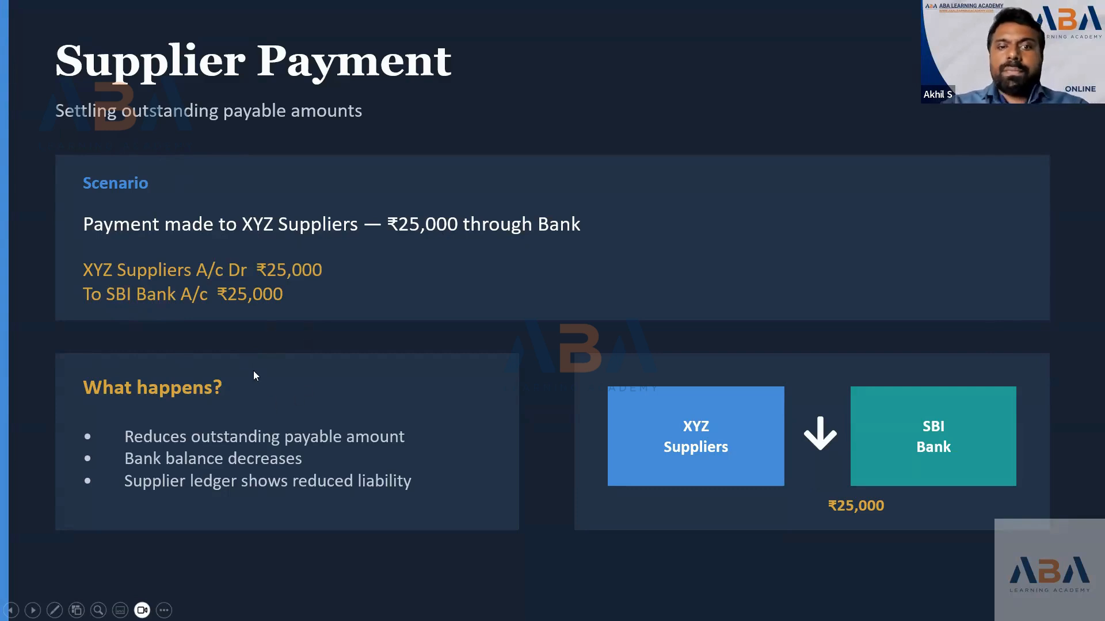
pyautogui.hotkey('alt', 'Tab')
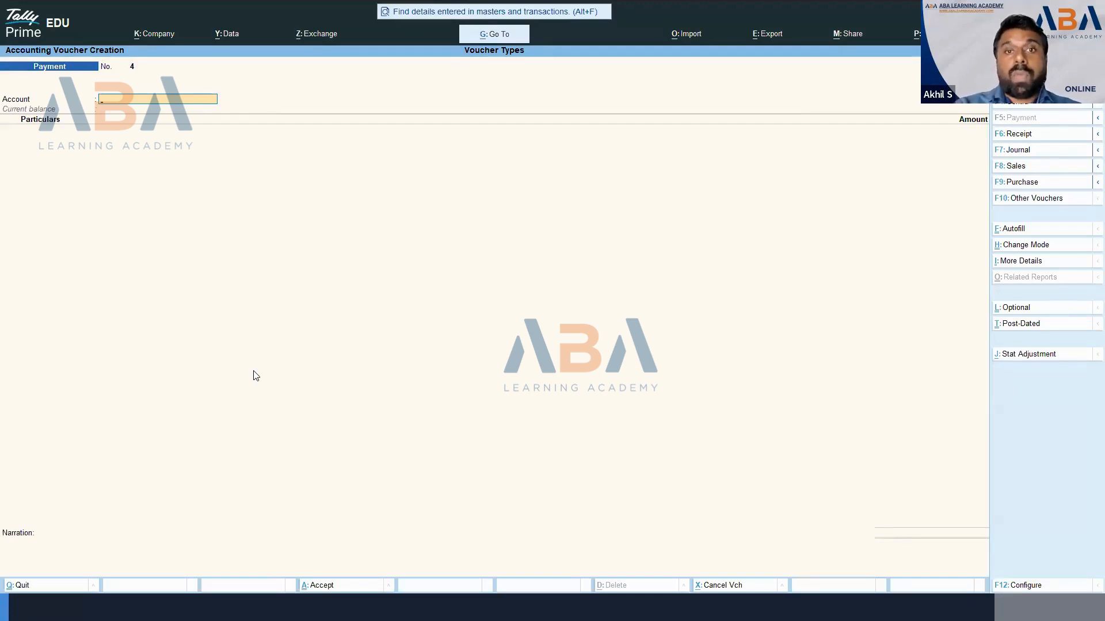
pyautogui.press('ctrl')
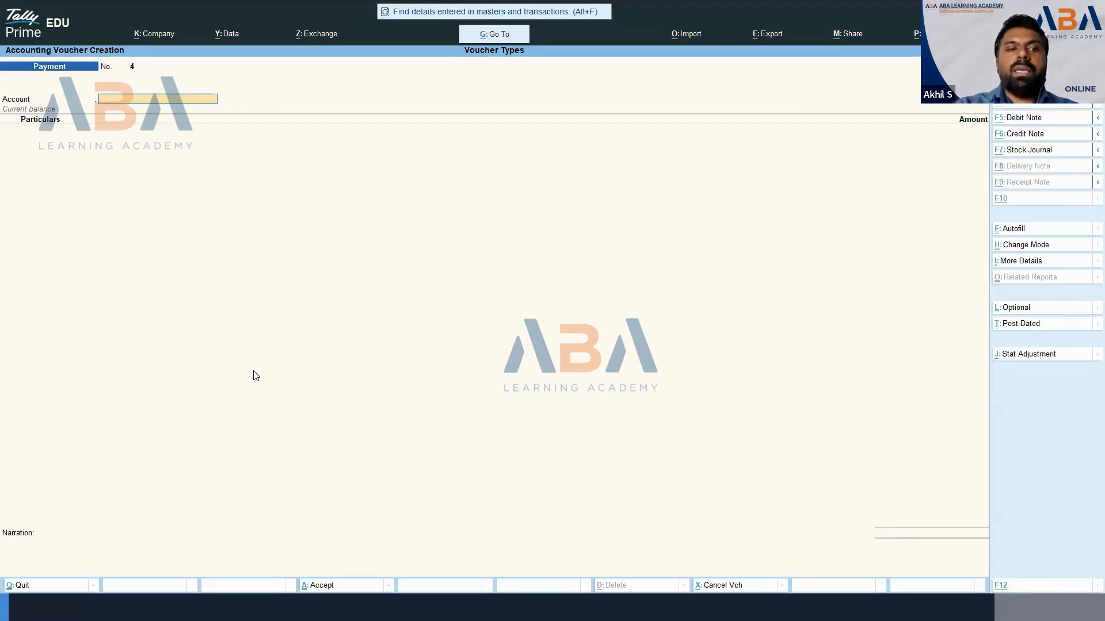
pyautogui.hotkey('alt', 'Tab')
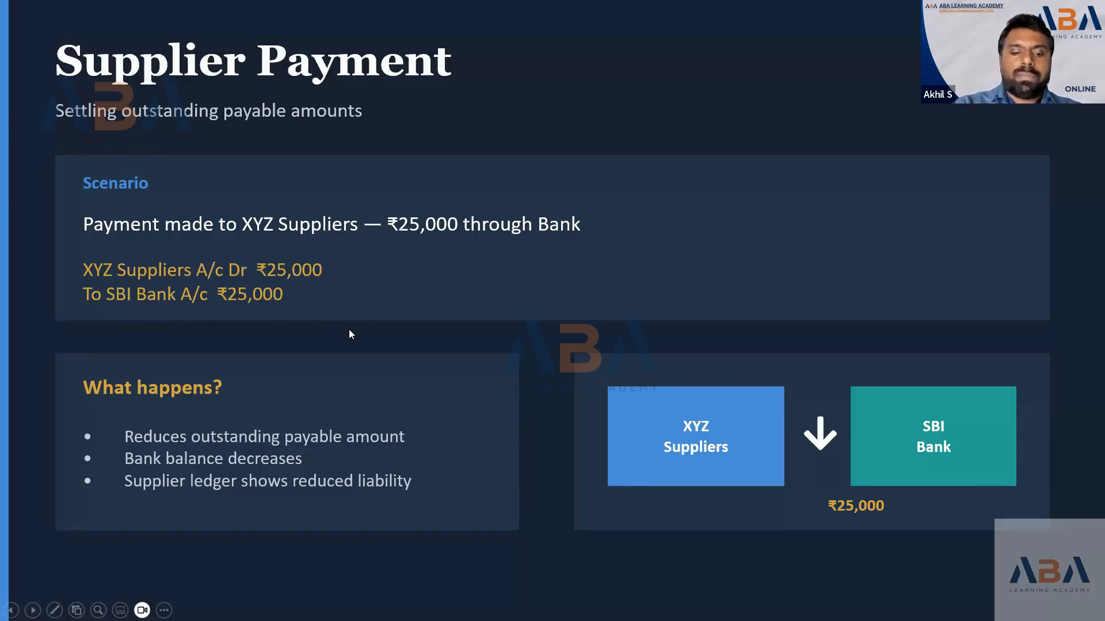
pyautogui.hotkey('alt', 'Tab')
# - Select SBI (30,000.00 Cr) as the paying account and type 'x' in Particulars, raising a Spelling Error
pyautogui.write('Sbi')
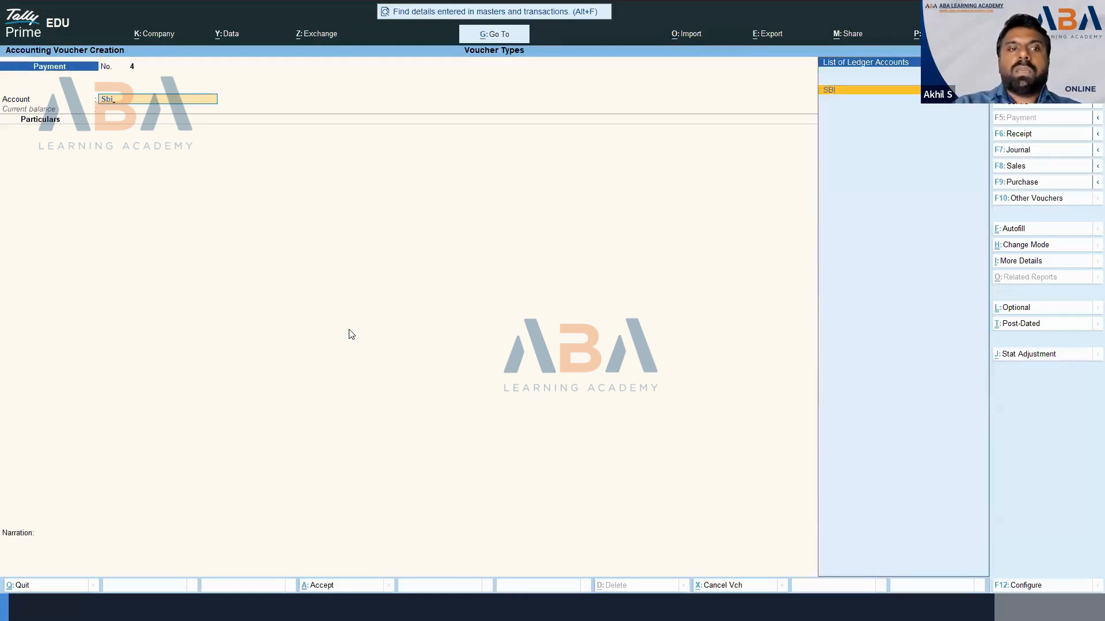
pyautogui.press('Return')
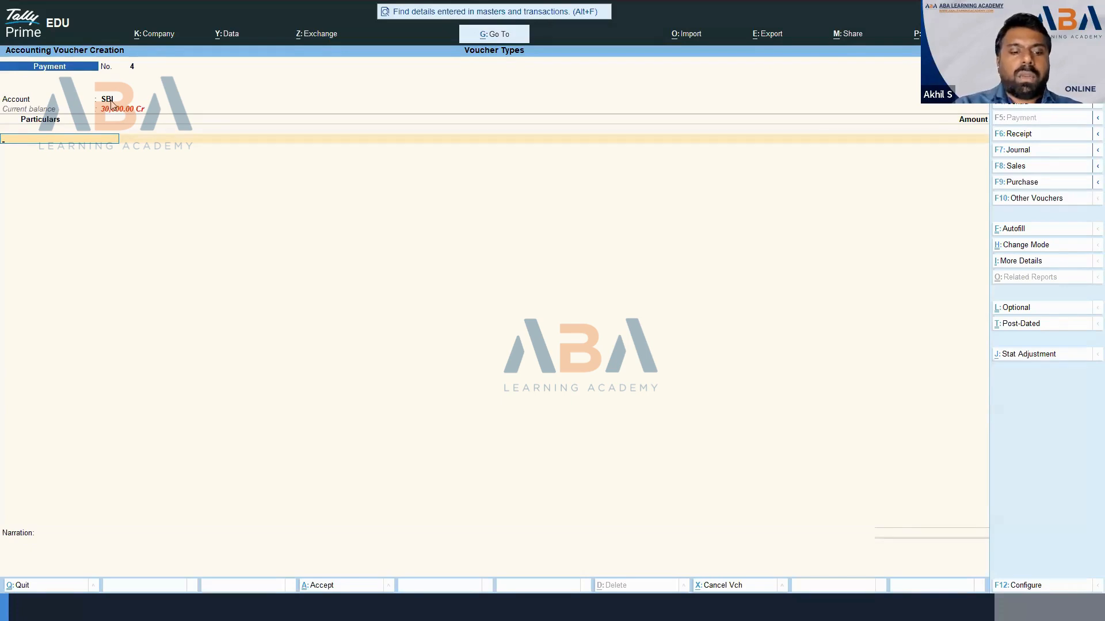
pyautogui.write('x')
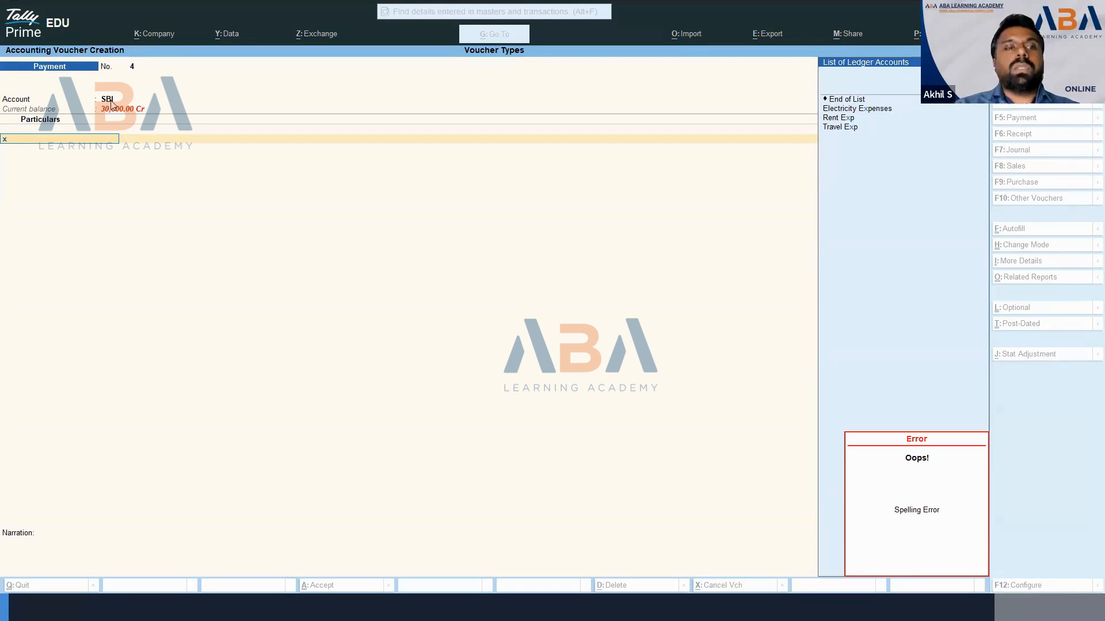
# - Create the 'XYZ Supplier' ledger under Sundry Creditors and save it into the voucher particulars
pyautogui.hotkey('alt', 'c')
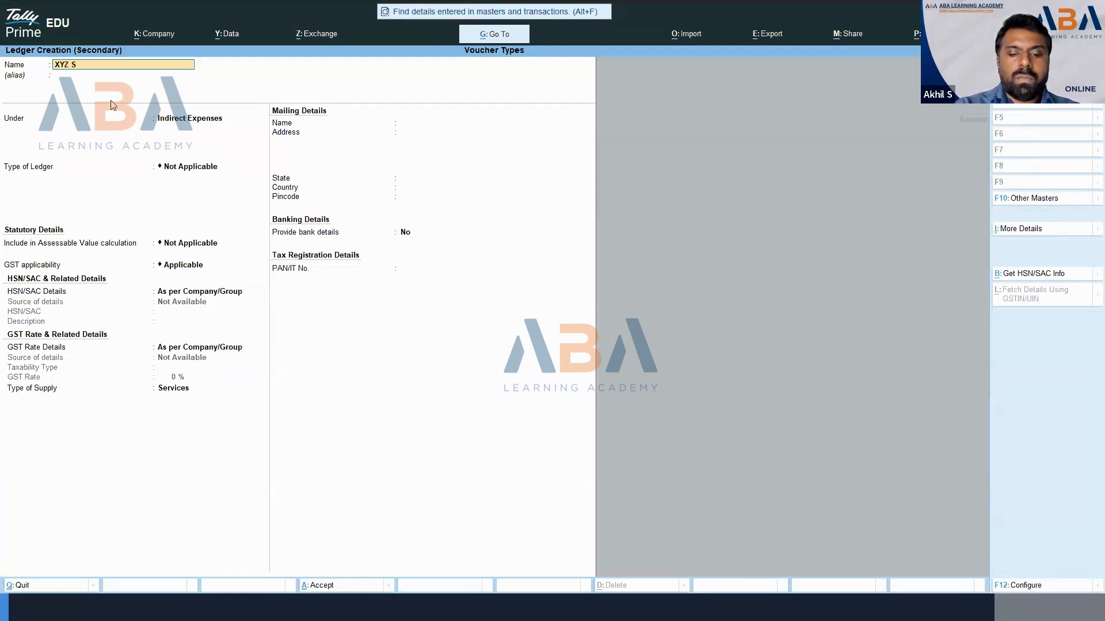
pyautogui.write('XYZ Supplier')
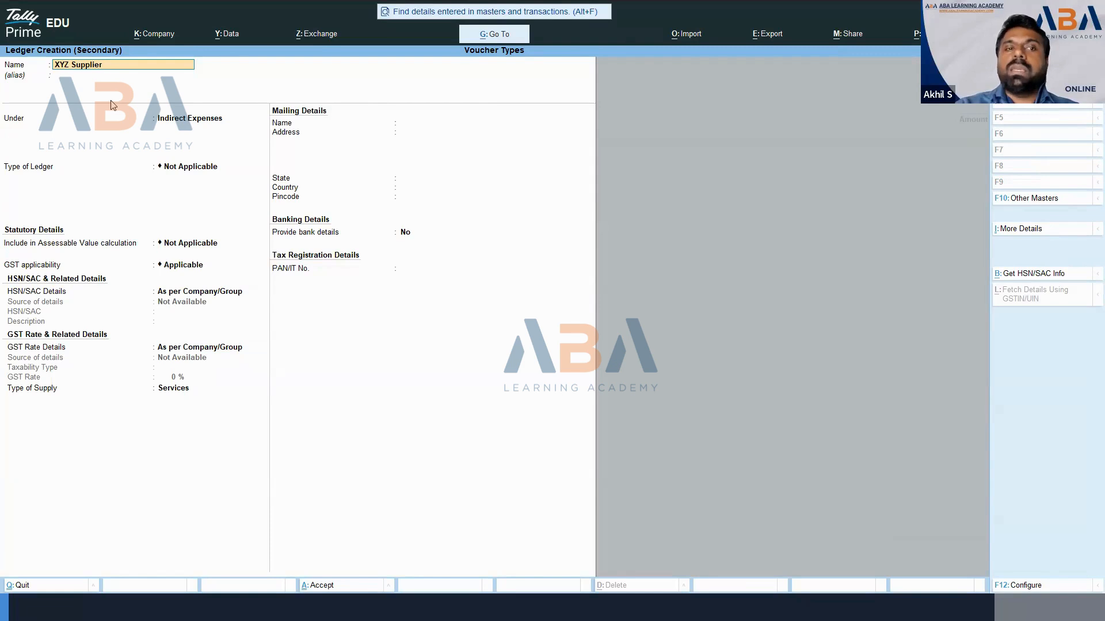
pyautogui.press('Return')
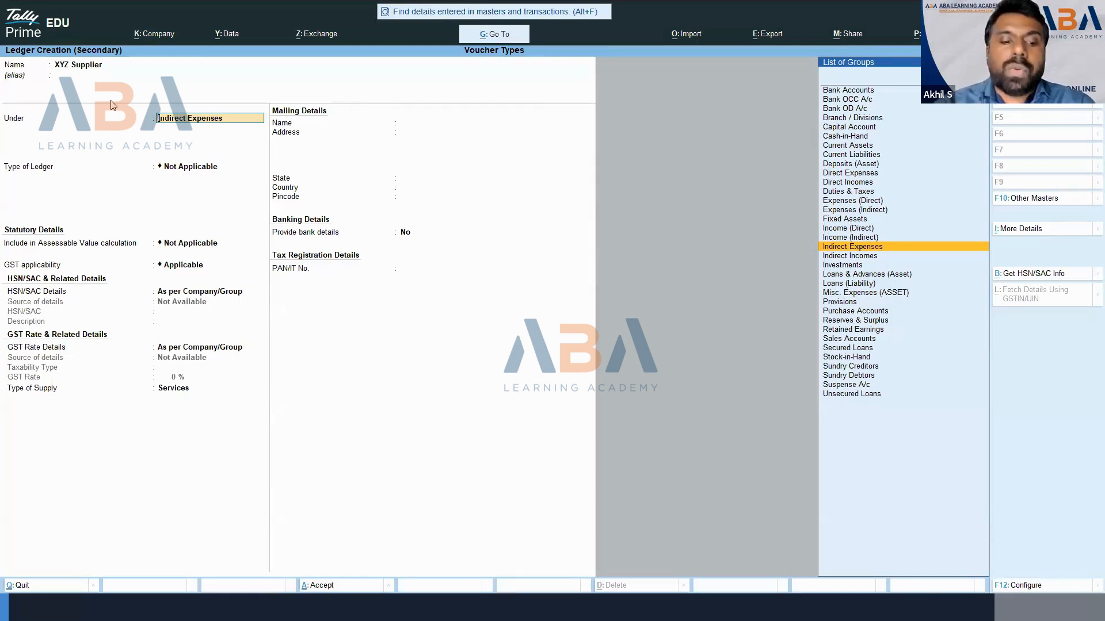
pyautogui.write('Cre')
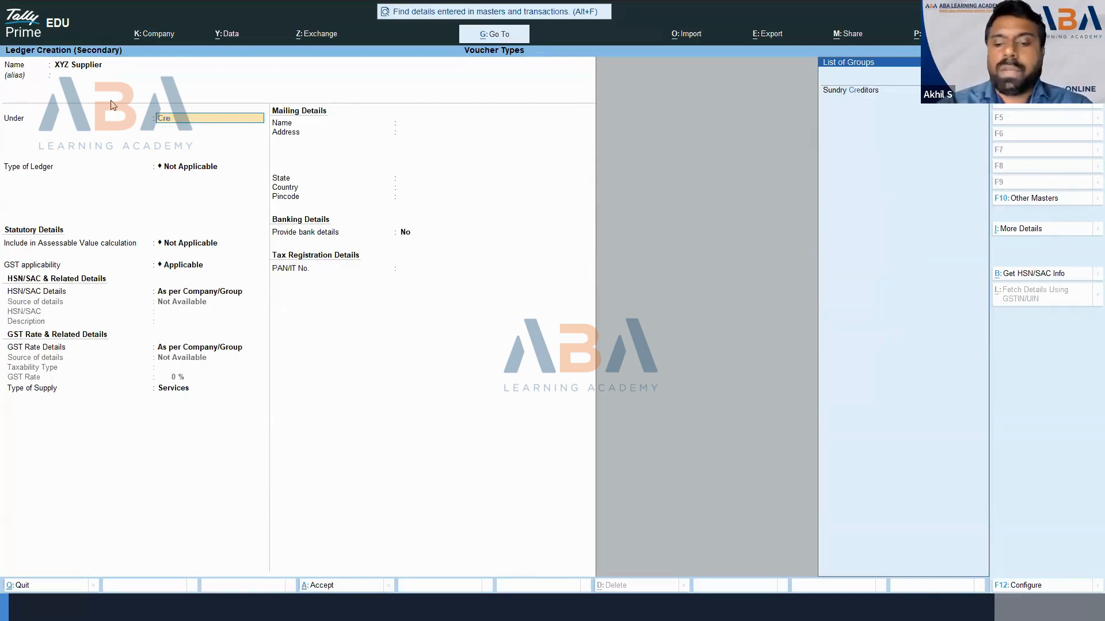
pyautogui.press('Return')
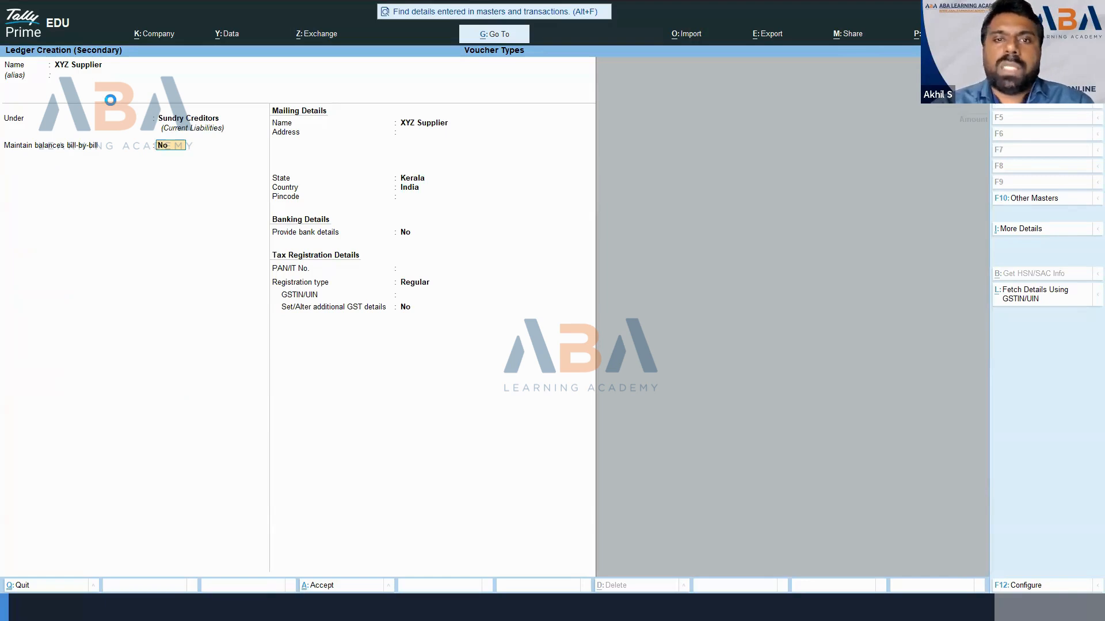
pyautogui.hotkey('ctrl', 'a')
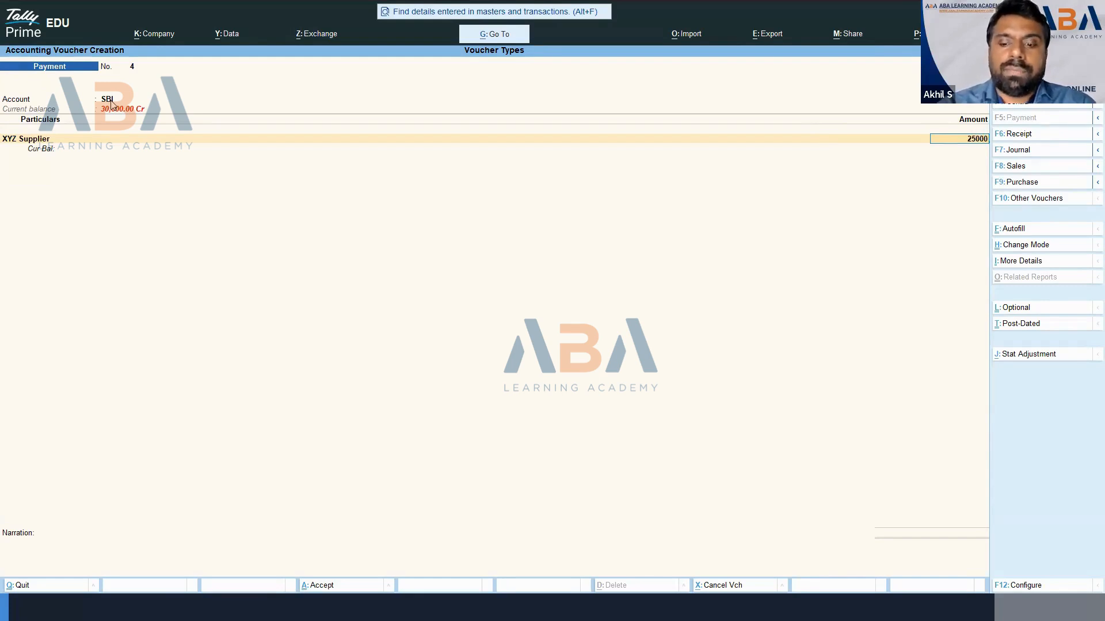
# - Accept 25,000 with the SBI cheque allocation, save voucher No. 4, and return to the slide
pyautogui.press('Return')
pyautogui.press('Return')
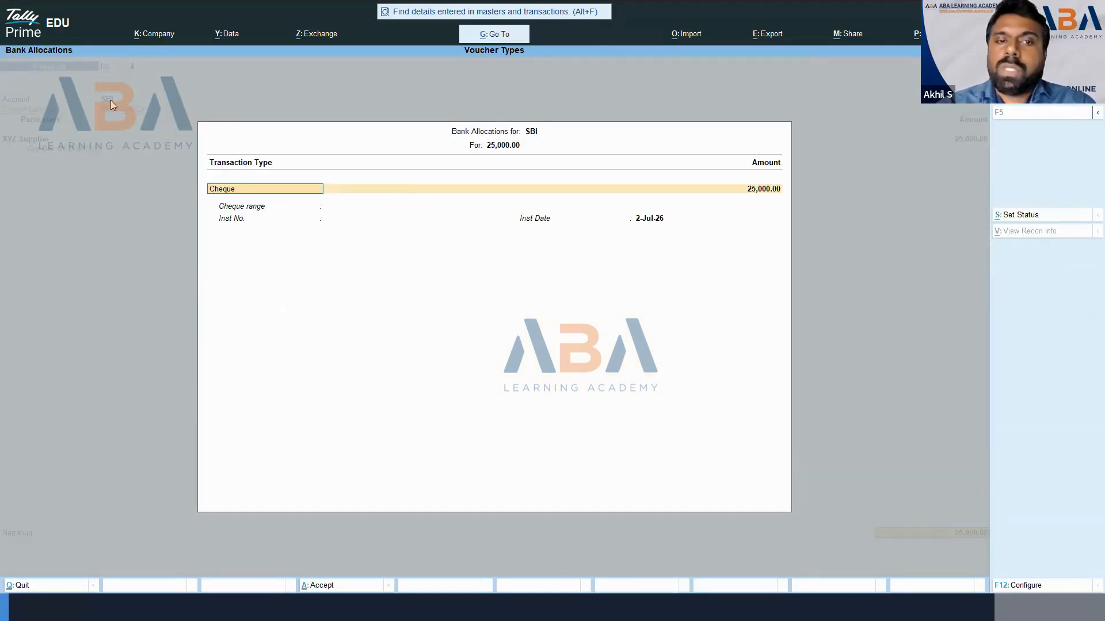
pyautogui.press('ctrl')
pyautogui.hotkey('ctrl', 'a')
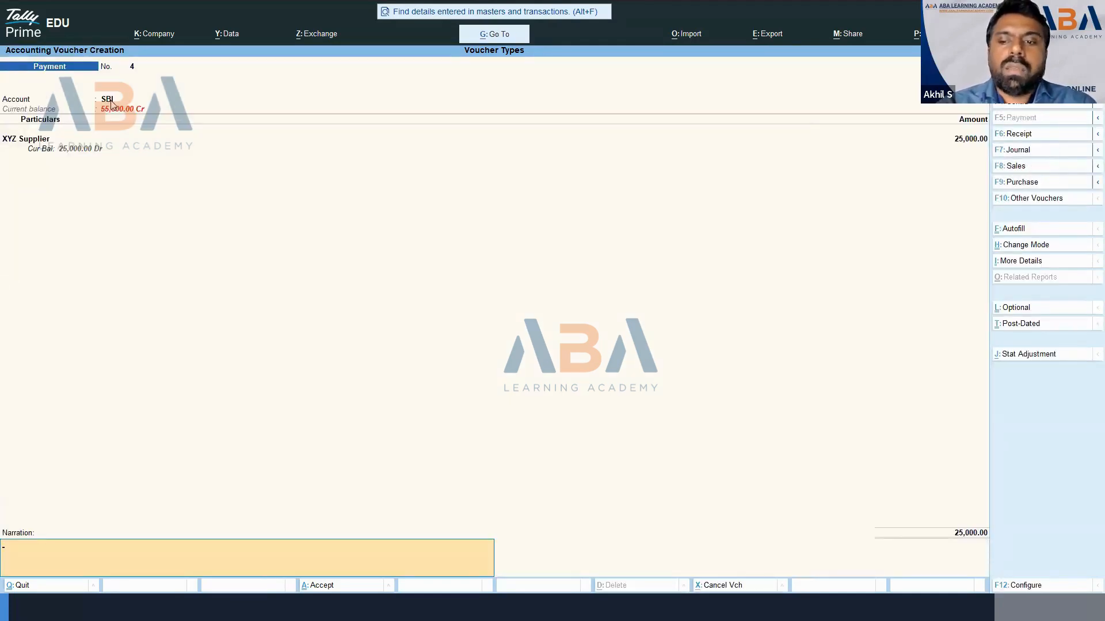
pyautogui.press('Return')
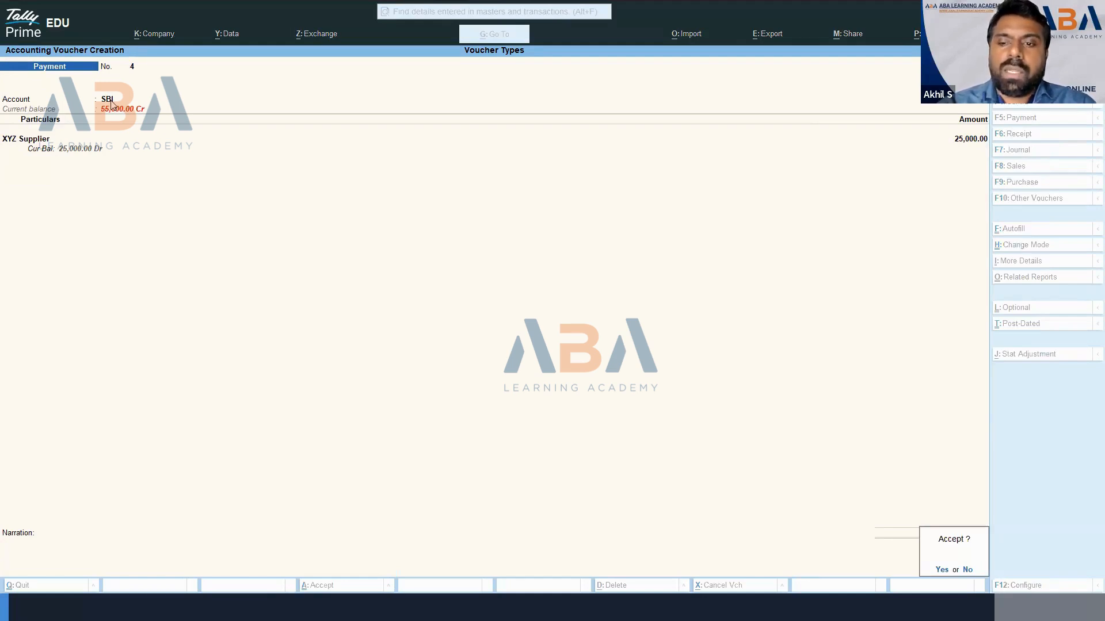
pyautogui.press('Return')
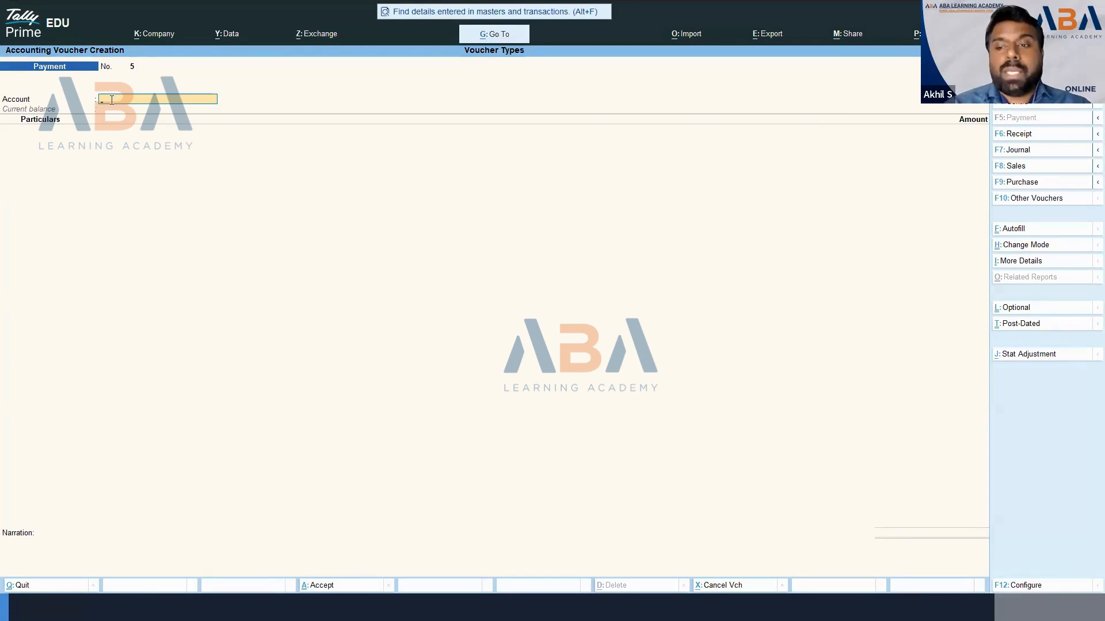
pyautogui.press('alt')
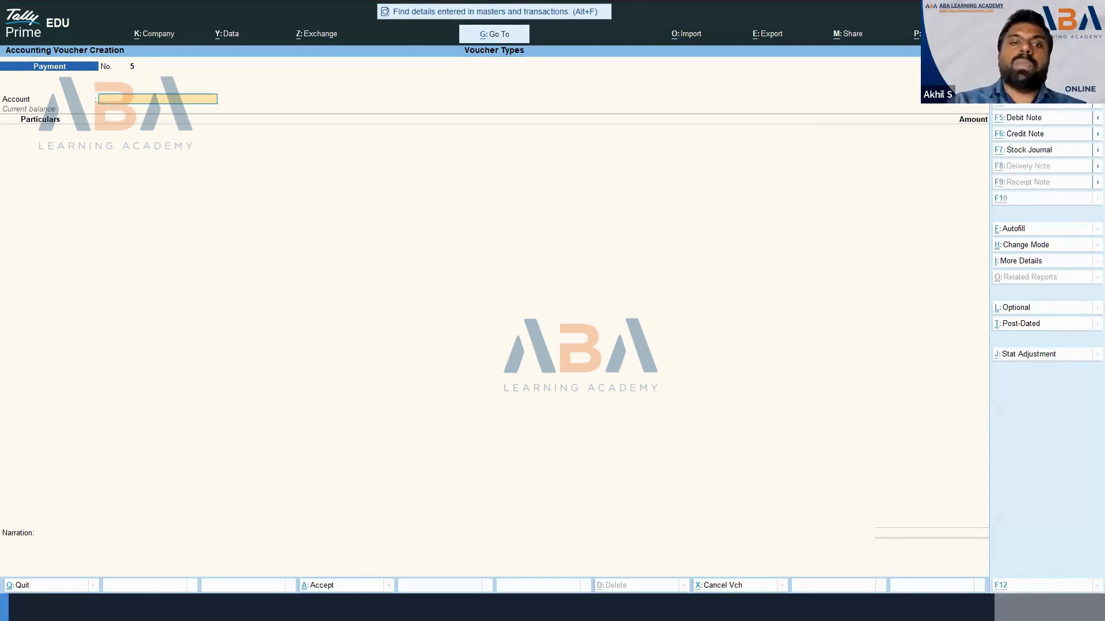
pyautogui.hotkey('alt', 'Tab')
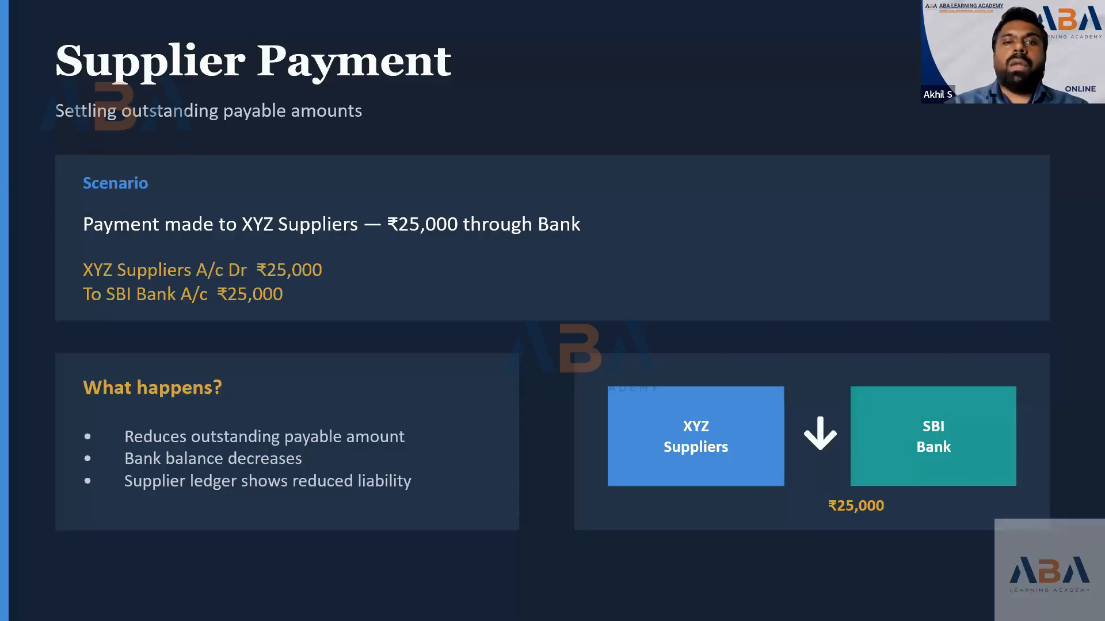